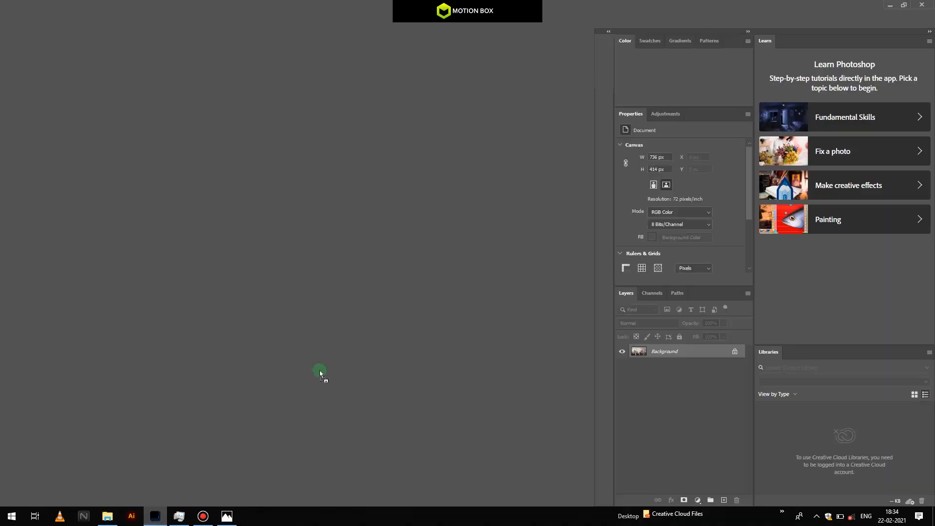
# - Place the horse rider image over the battle scene and trace a Pen path along the bow's inner edge down to her hair
pyautogui.press('Return')
pyautogui.scroll(10, 271, 240)
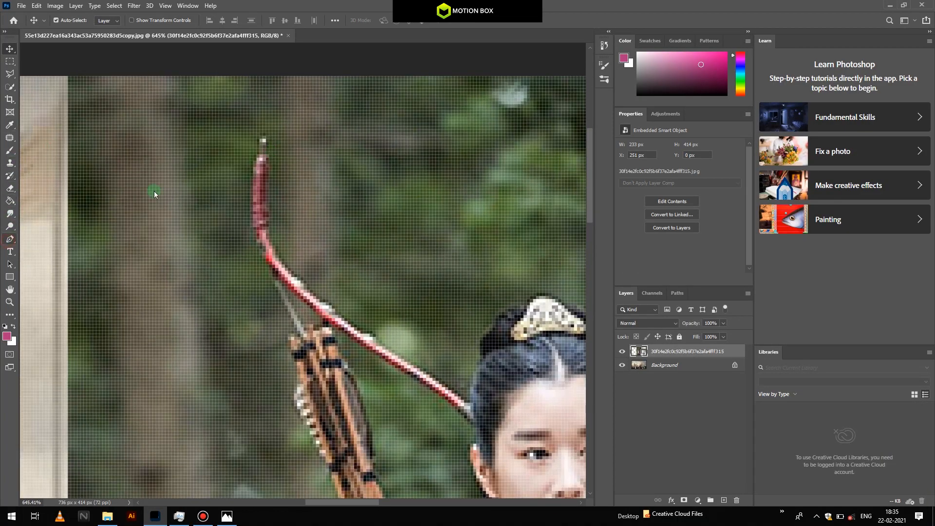
pyautogui.click(9, 239)
pyautogui.moveTo(265, 136); pyautogui.dragTo(266, 159)
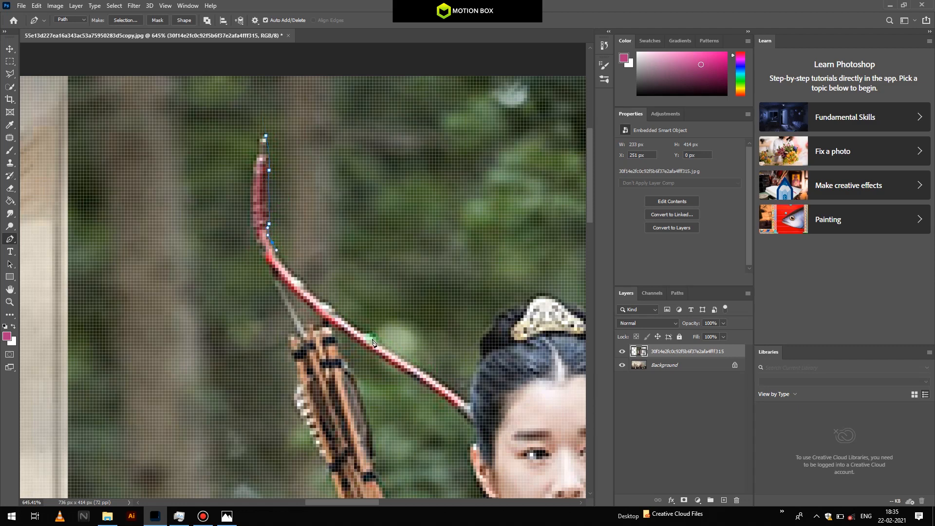
pyautogui.click(427, 364)
pyautogui.click(464, 396)
pyautogui.moveTo(448, 372); pyautogui.dragTo(343, 350)
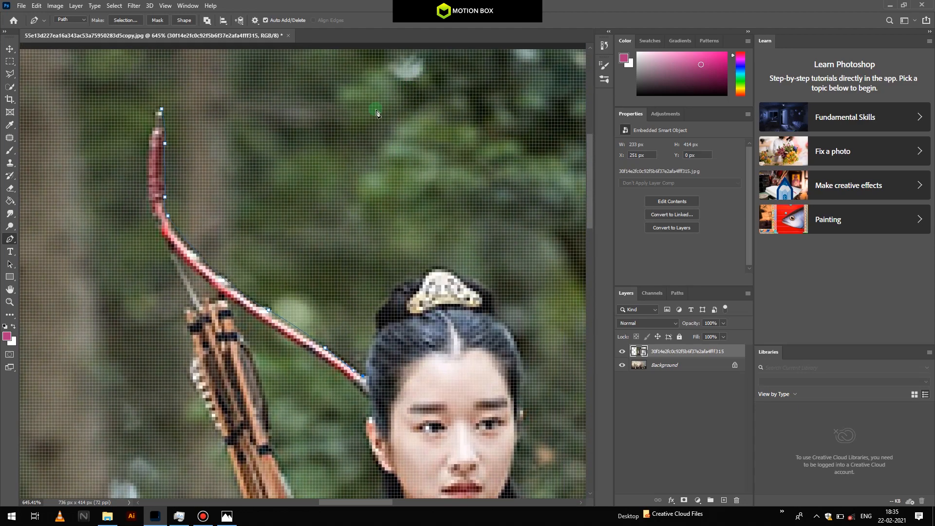
# - Close the Pen path around the forest between the bow and the head and convert it to a selection
pyautogui.moveTo(376, 111); pyautogui.dragTo(419, 196)
pyautogui.moveTo(420, 125); pyautogui.dragTo(414, 124)
pyautogui.click(238, 106)
pyautogui.click(204, 201)
pyautogui.hotkey('ctrl', 'Return')
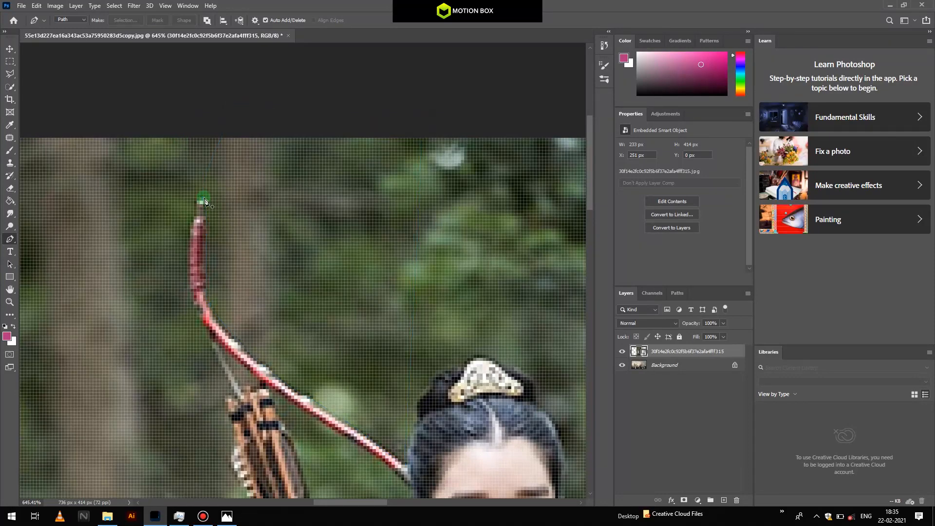
# - Rasterize the placed rider layer, delete the selected forest area beside the bow, and deselect
pyautogui.rightClick(677, 351)
pyautogui.click(713, 264)
pyautogui.press('Delete')
pyautogui.hotkey('ctrl', 'd')
pyautogui.scroll(-5, 370, 227)
pyautogui.scroll(3, 332, 264)
pyautogui.scroll(-4, 310, 240)
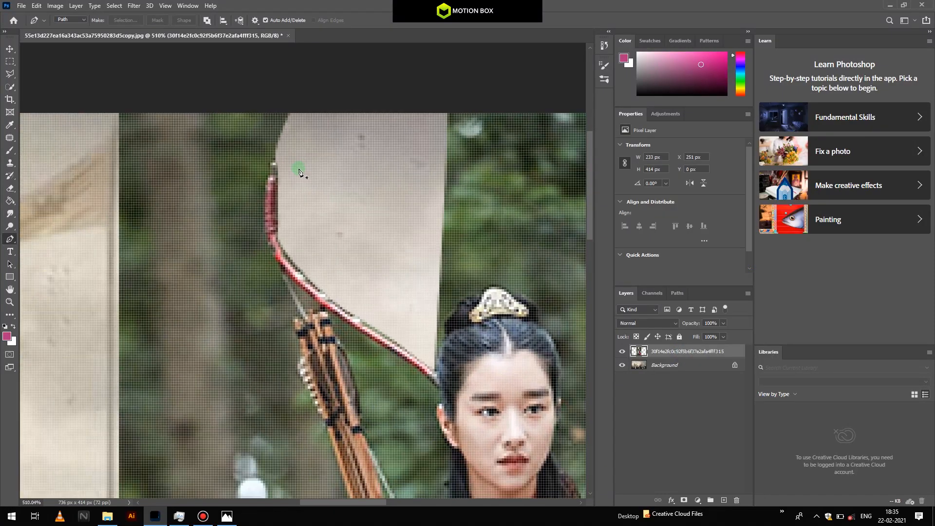
# - Select the forest left of the rider with the Quick Selection tool, excluding the bow and its string
pyautogui.click(10, 87)
pyautogui.scroll(2, 311, 181)
pyautogui.moveTo(242, 161)
pyautogui.mouseDown()
pyautogui.moveTo(232, 195)
pyautogui.moveTo(248, 163)
pyautogui.moveTo(242, 210)
pyautogui.moveTo(268, 236)
pyautogui.moveTo(281, 389)
pyautogui.mouseUp()
pyautogui.scroll(5, 287, 174)
pyautogui.press(']')
pyautogui.moveTo(274, 173); pyautogui.dragTo(272, 182)
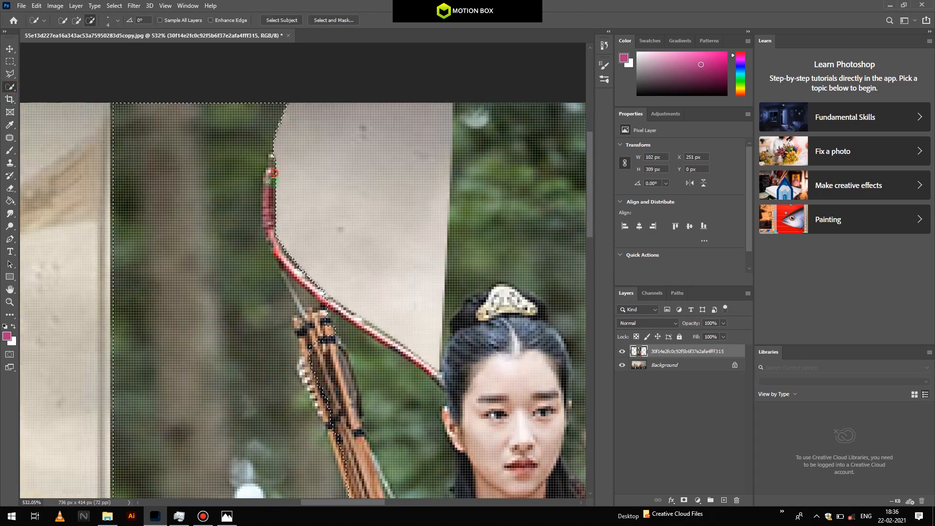
pyautogui.moveTo(310, 279)
pyautogui.mouseDown()
pyautogui.moveTo(285, 264)
pyautogui.moveTo(299, 282)
pyautogui.mouseUp()
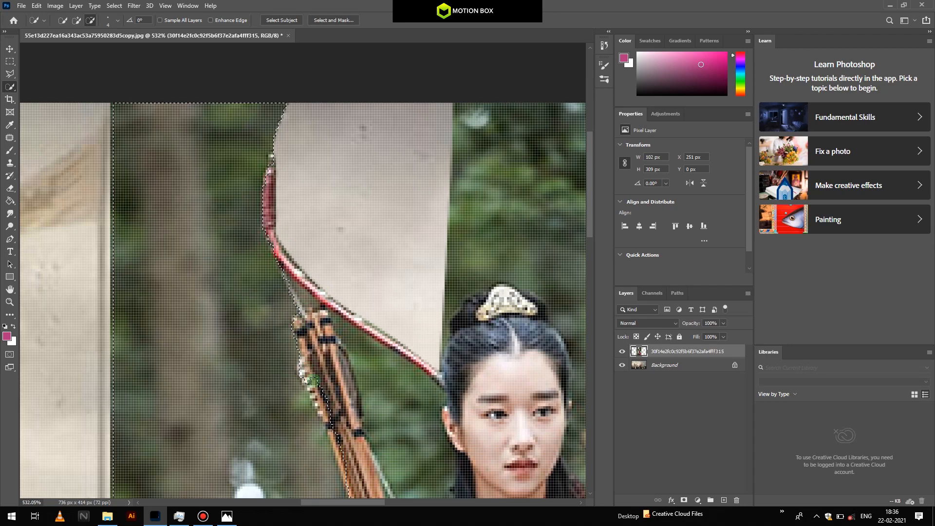
# - Refine the forest selection along the quiver, shoulder and sleeve, and extend it down past the horse's ear
pyautogui.scroll(-5, 281, 163)
pyautogui.scroll(3, 327, 285)
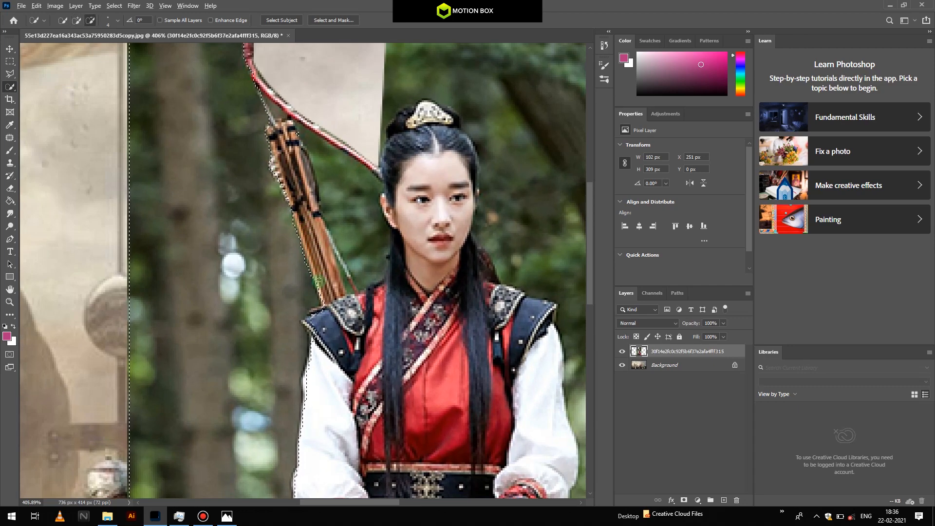
pyautogui.scroll(-3, 316, 362)
pyautogui.scroll(5, 312, 371)
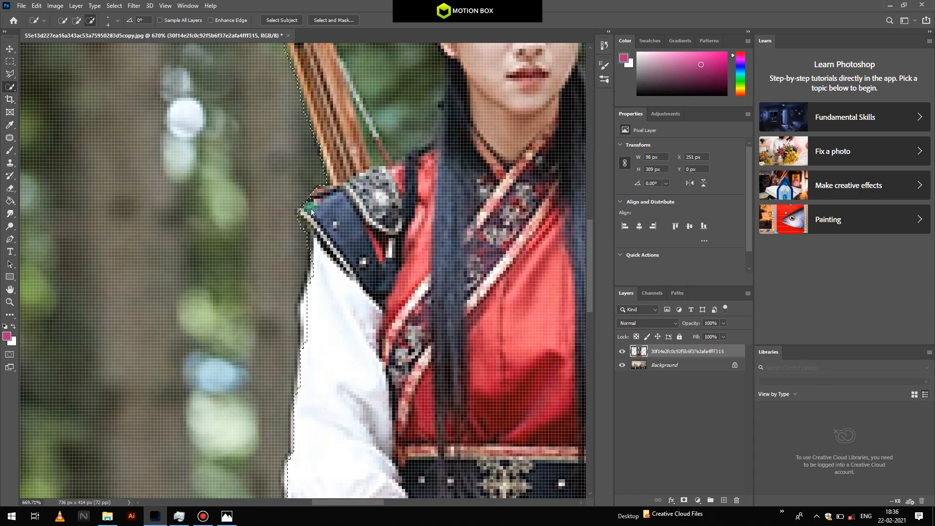
pyautogui.moveTo(308, 384); pyautogui.dragTo(338, 156)
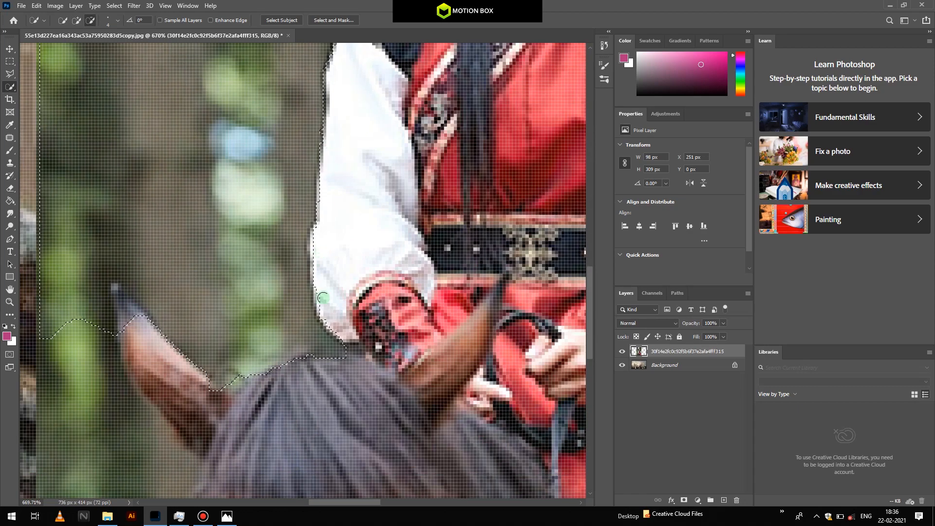
pyautogui.moveTo(119, 295)
pyautogui.mouseDown()
pyautogui.moveTo(147, 315)
pyautogui.moveTo(130, 342)
pyautogui.moveTo(125, 411)
pyautogui.mouseUp()
# - Adjust the selection around the horse's ear and head so it covers only the forest beside them
pyautogui.scroll(-6, 146, 279)
pyautogui.scroll(3, 146, 302)
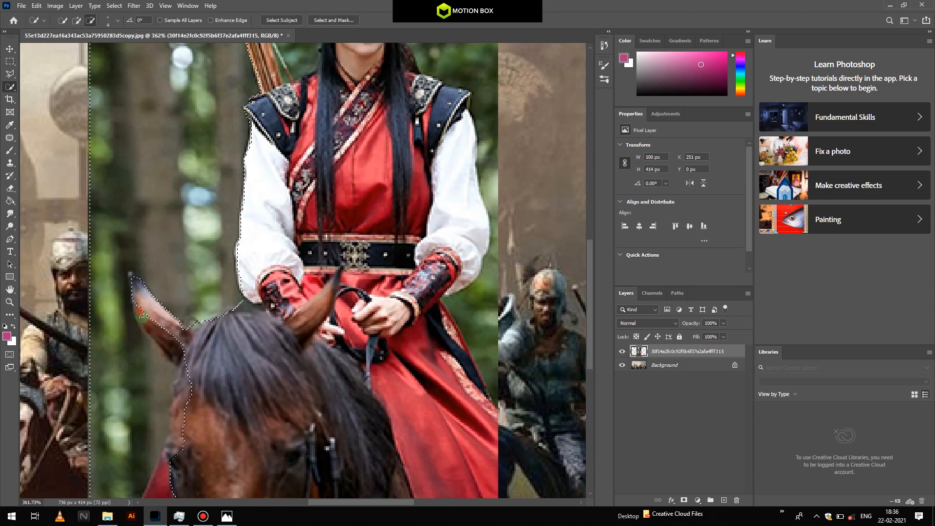
pyautogui.moveTo(212, 361); pyautogui.dragTo(368, 177)
pyautogui.moveTo(291, 169)
pyautogui.mouseDown()
pyautogui.moveTo(313, 194)
pyautogui.moveTo(288, 166)
pyautogui.moveTo(330, 179)
pyautogui.moveTo(326, 170)
pyautogui.moveTo(343, 201)
pyautogui.moveTo(341, 160)
pyautogui.mouseUp()
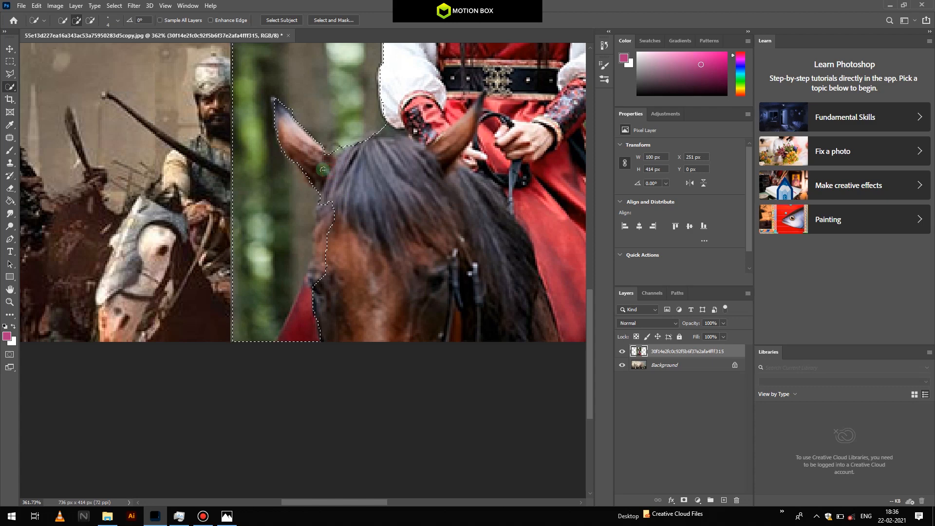
pyautogui.moveTo(325, 208)
pyautogui.mouseDown()
pyautogui.moveTo(328, 233)
pyautogui.moveTo(309, 281)
pyautogui.mouseUp()
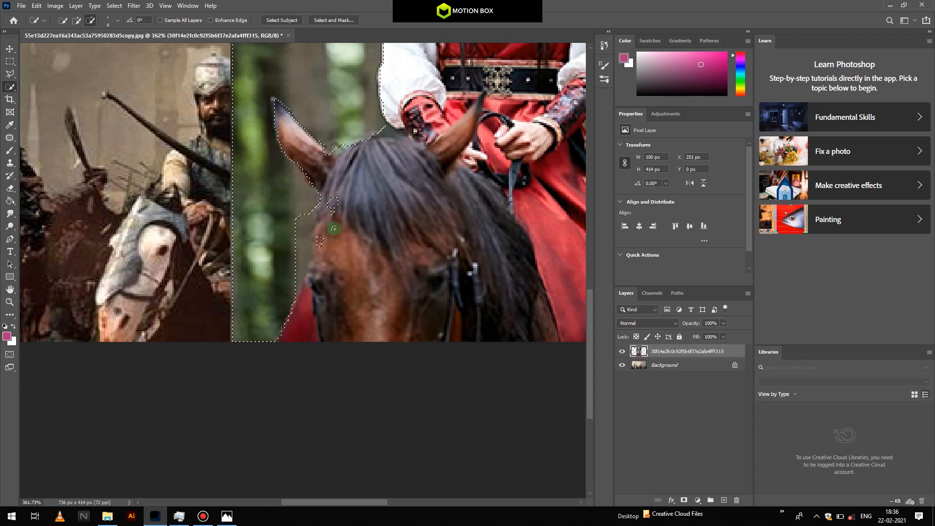
# - Delete the selected forest left of the rider and deselect
pyautogui.scroll(-5, 334, 229)
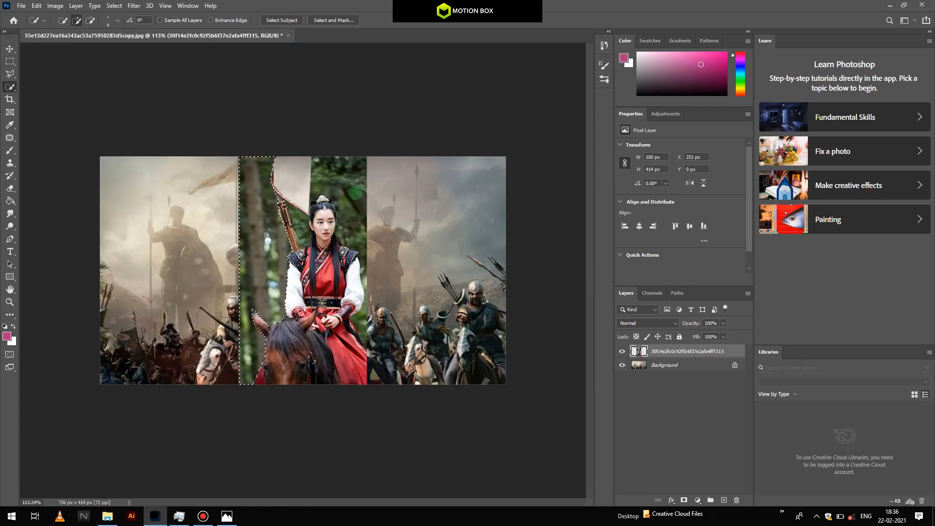
pyautogui.press('Delete')
pyautogui.hotkey('ctrl', 'd')
pyautogui.scroll(3, 373, 131)
pyautogui.scroll(-2, 373, 132)
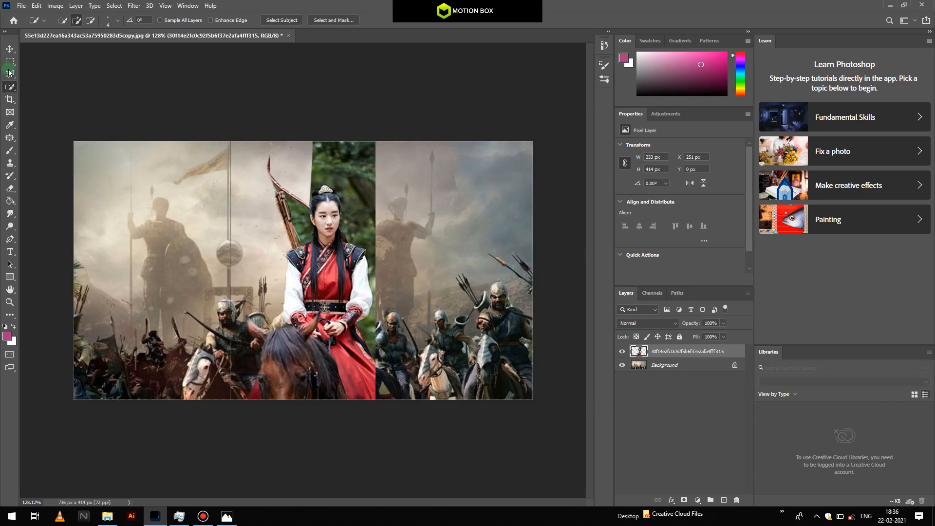
# - Outline the leftover strip at the rider image's left edge with the Polygonal Lasso, delete it, and deselect
pyautogui.click(9, 73)
pyautogui.click(245, 115)
pyautogui.click(238, 404)
pyautogui.click(170, 386)
pyautogui.click(206, 128)
pyautogui.click(239, 111)
pyautogui.press('Delete')
pyautogui.hotkey('ctrl', 'd')
# - Trace a Polygonal Lasso outline from the rider's left-side shoulder down the white sleeve and along the horse's mane
pyautogui.scroll(5, 307, 271)
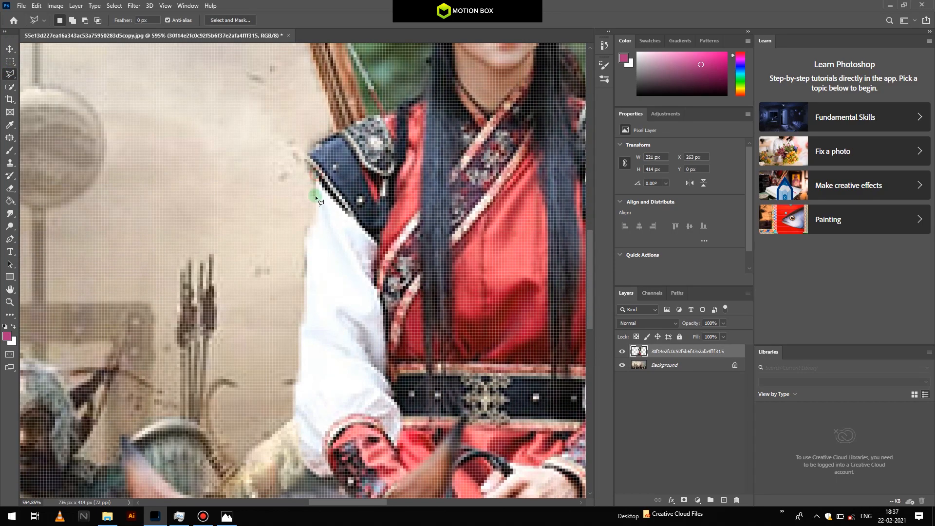
pyautogui.click(316, 174)
pyautogui.click(314, 224)
pyautogui.click(294, 417)
pyautogui.scroll(-3, 294, 418)
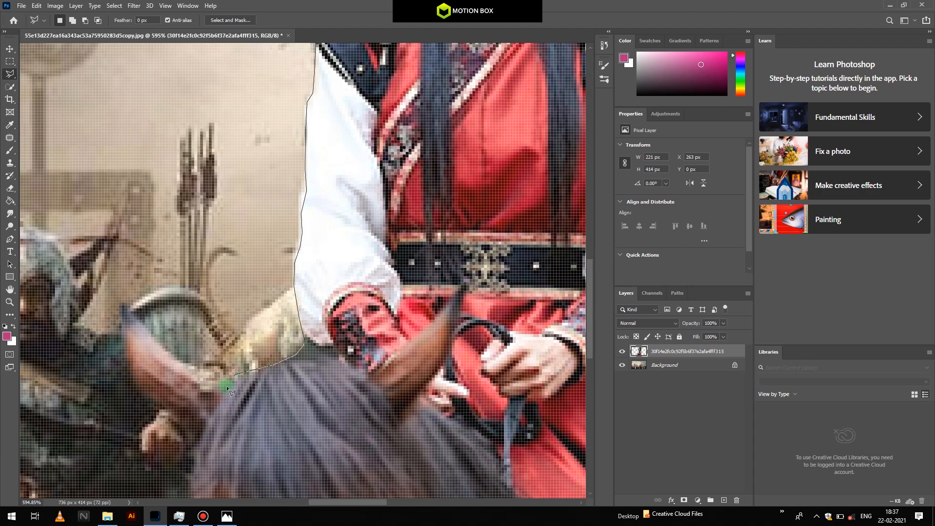
pyautogui.click(189, 421)
pyautogui.click(59, 459)
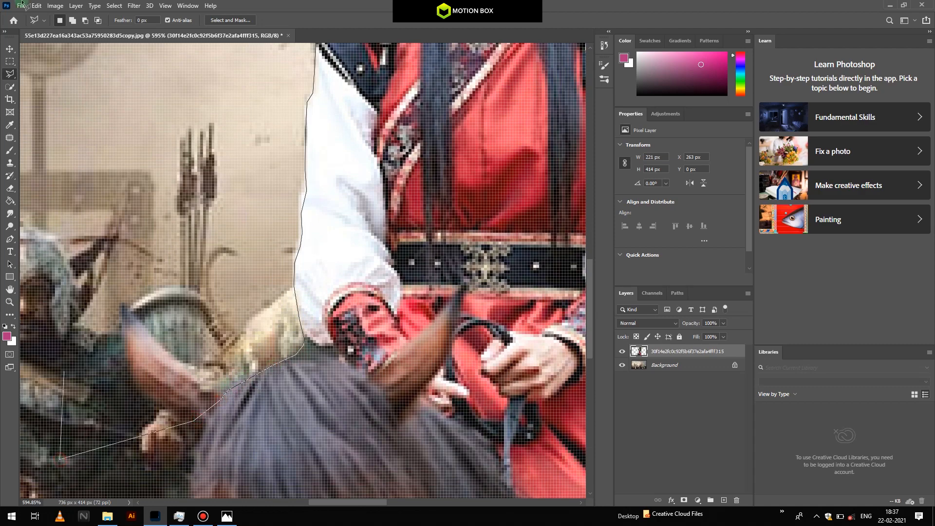
# - Close the lasso outline around the background beside the quiver and shoulder, delete the leftover fringe, and deselect
pyautogui.click(229, 163)
pyautogui.click(255, 105)
pyautogui.click(376, 99)
pyautogui.click(423, 78)
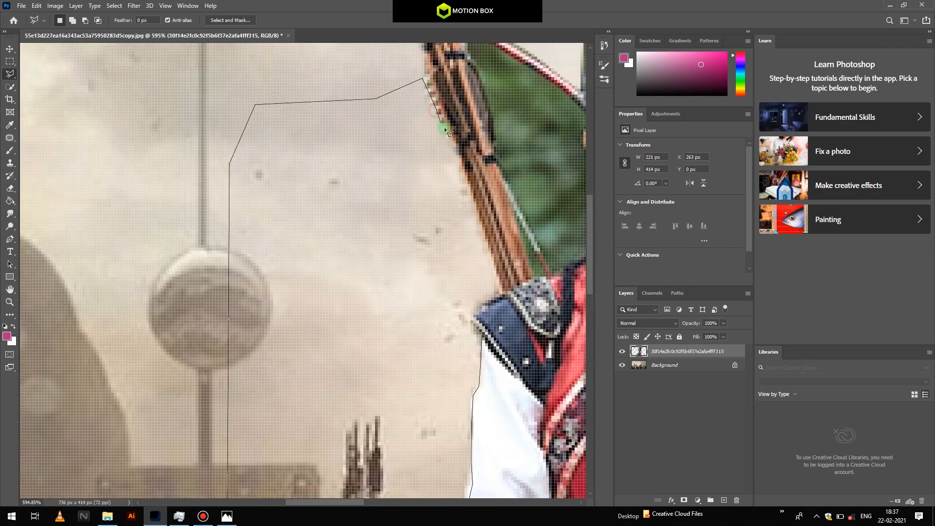
pyautogui.click(474, 325)
pyautogui.scroll(-5, 520, 67)
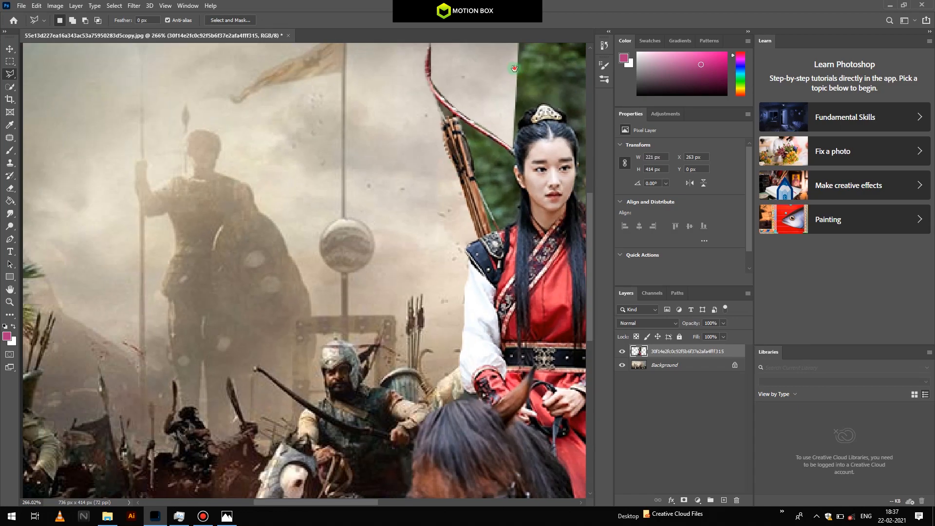
pyautogui.scroll(4, 258, 109)
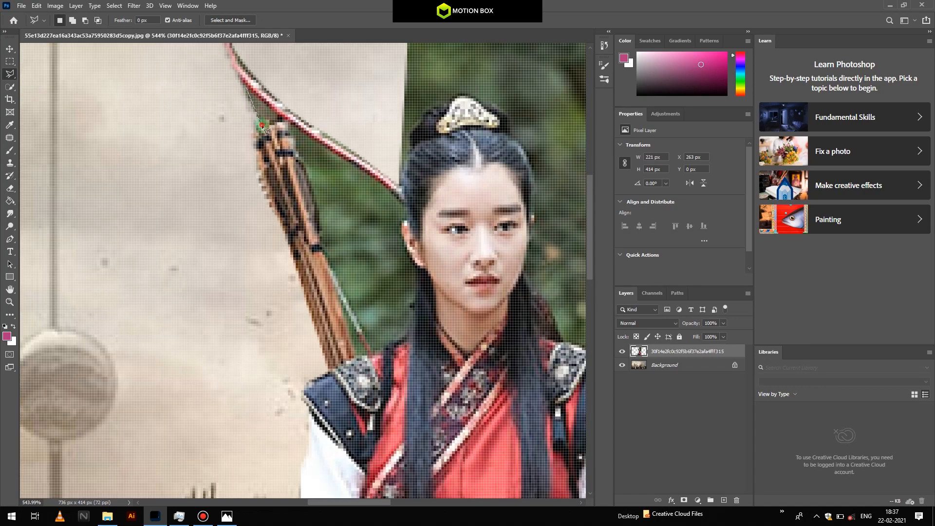
pyautogui.press('Delete')
pyautogui.hotkey('ctrl', 'd')
# - Select the leftover fringe along the bow's inner edge with the Polygonal Lasso and clear it
pyautogui.moveTo(297, 129); pyautogui.dragTo(244, 198)
pyautogui.click(180, 50)
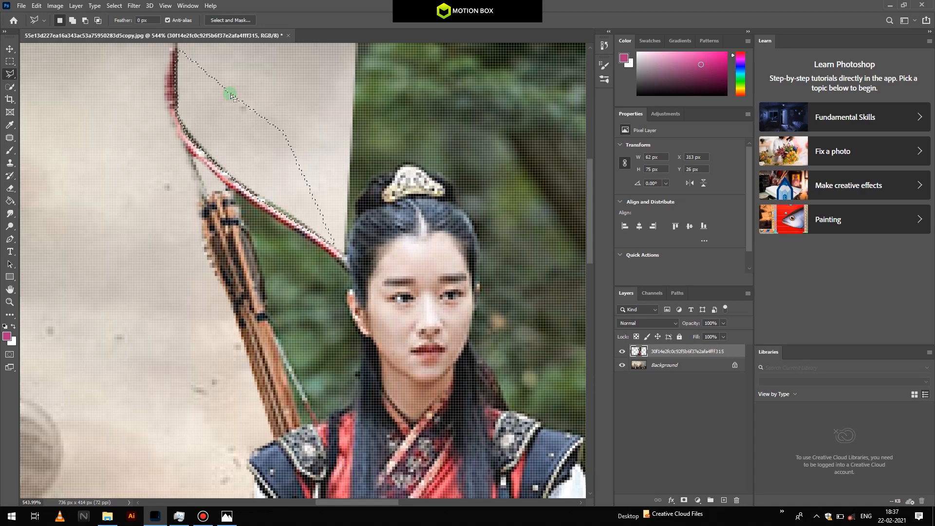
pyautogui.scroll(-3, 395, 154)
# - Lasso around the hair bun and over the canvas top, and clear the forest directly above the head
pyautogui.scroll(4, 392, 155)
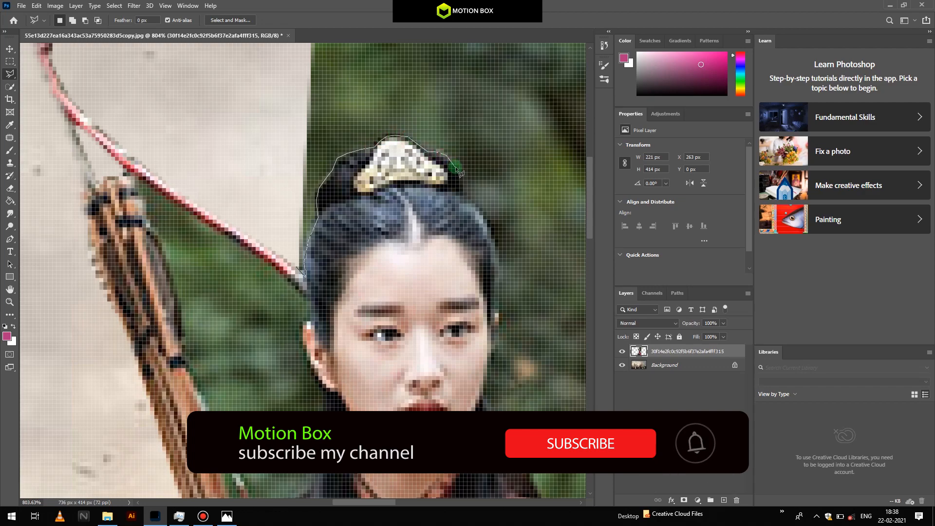
pyautogui.click(497, 94)
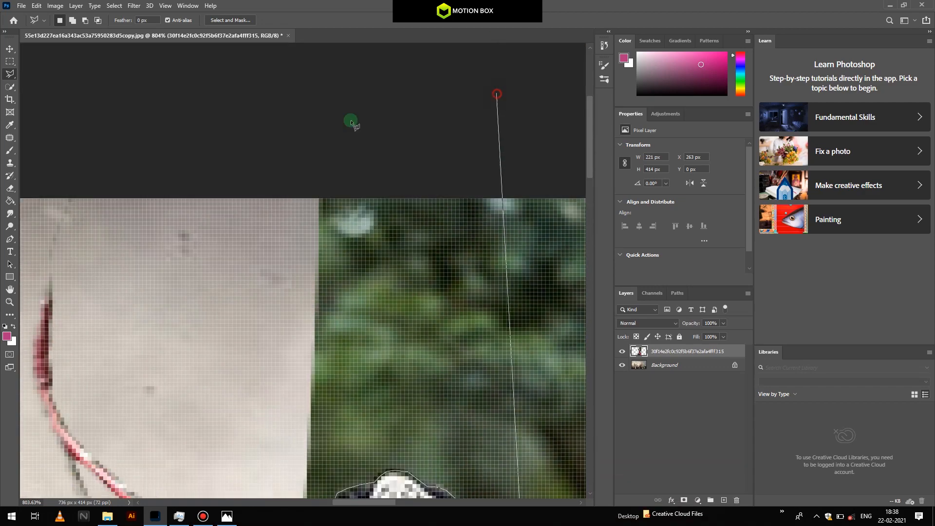
pyautogui.scroll(-8, 442, 257)
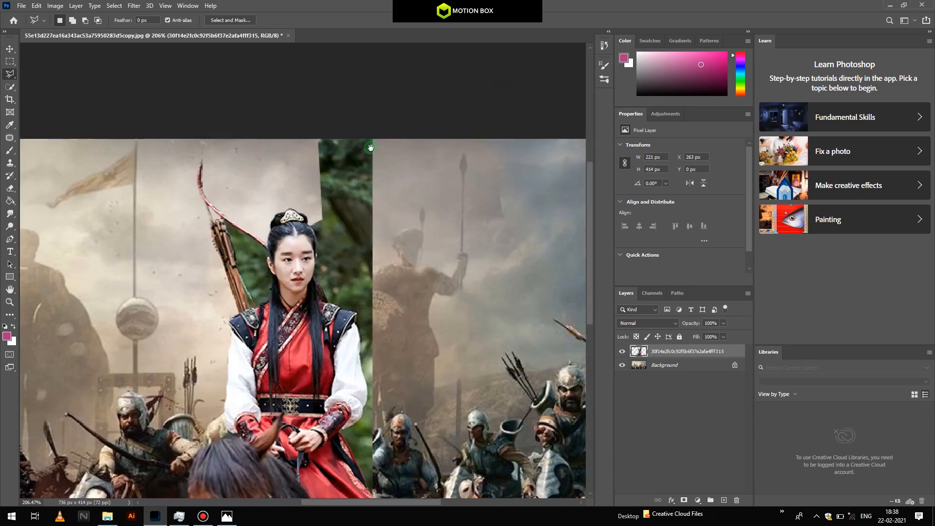
# - Select the forest right of the rider with the Quick Selection tool, following the edge of her hair and face
pyautogui.click(13, 87)
pyautogui.scroll(2, 305, 234)
pyautogui.moveTo(388, 186); pyautogui.dragTo(377, 235)
pyautogui.scroll(3, 312, 243)
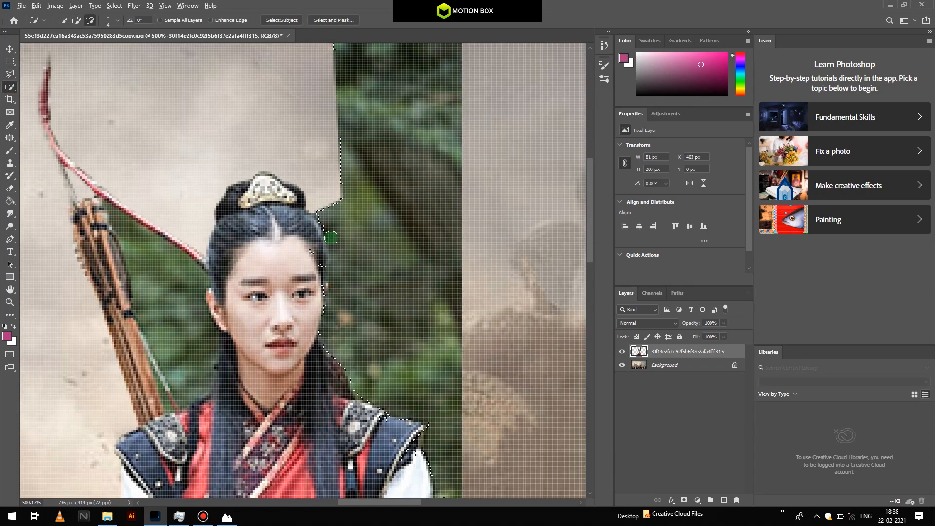
pyautogui.scroll(2, 330, 238)
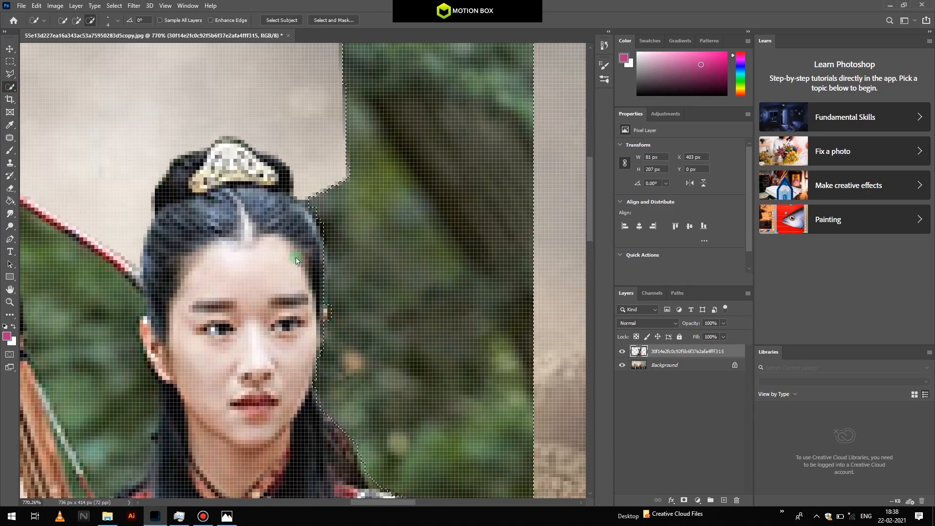
pyautogui.scroll(-1, 320, 233)
pyautogui.moveTo(330, 240)
pyautogui.mouseDown()
pyautogui.moveTo(334, 299)
pyautogui.moveTo(340, 225)
pyautogui.moveTo(328, 290)
pyautogui.mouseUp()
# - Extend the right-hand forest selection down past the shoulder, white sleeve and the edge of the red skirt
pyautogui.scroll(-1, 455, 375)
pyautogui.scroll(-2, 455, 376)
pyautogui.scroll(4, 434, 359)
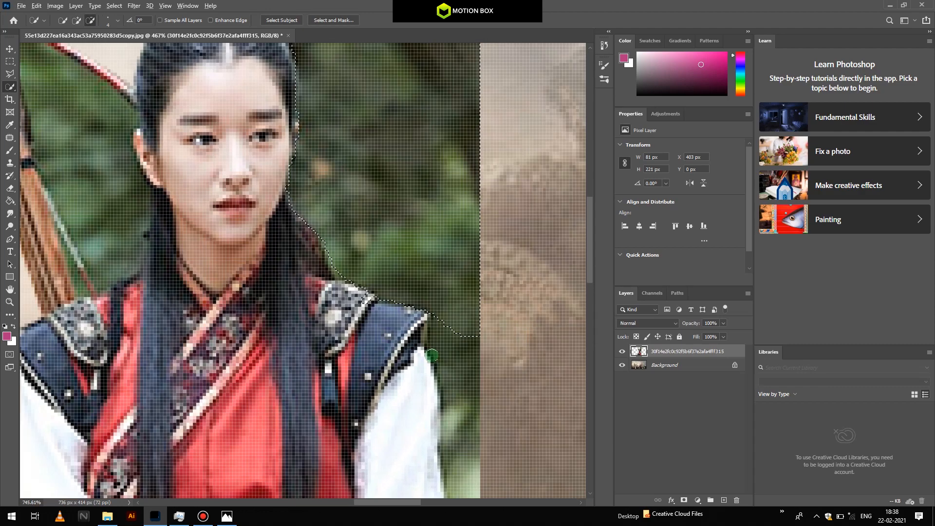
pyautogui.moveTo(425, 245)
pyautogui.mouseDown()
pyautogui.moveTo(451, 402)
pyautogui.moveTo(464, 406)
pyautogui.moveTo(455, 355)
pyautogui.moveTo(471, 210)
pyautogui.mouseUp()
pyautogui.moveTo(446, 299); pyautogui.dragTo(411, 318)
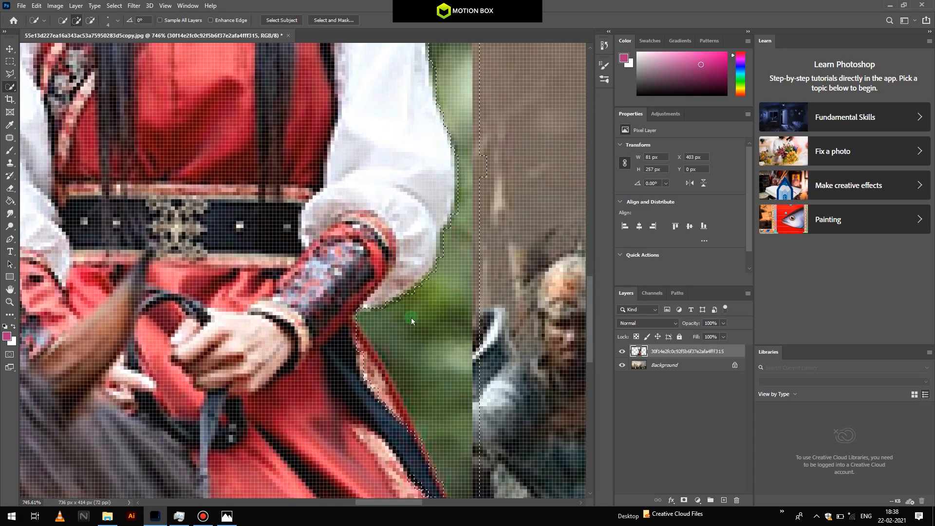
pyautogui.moveTo(355, 347); pyautogui.dragTo(409, 423)
pyautogui.scroll(-3, 435, 339)
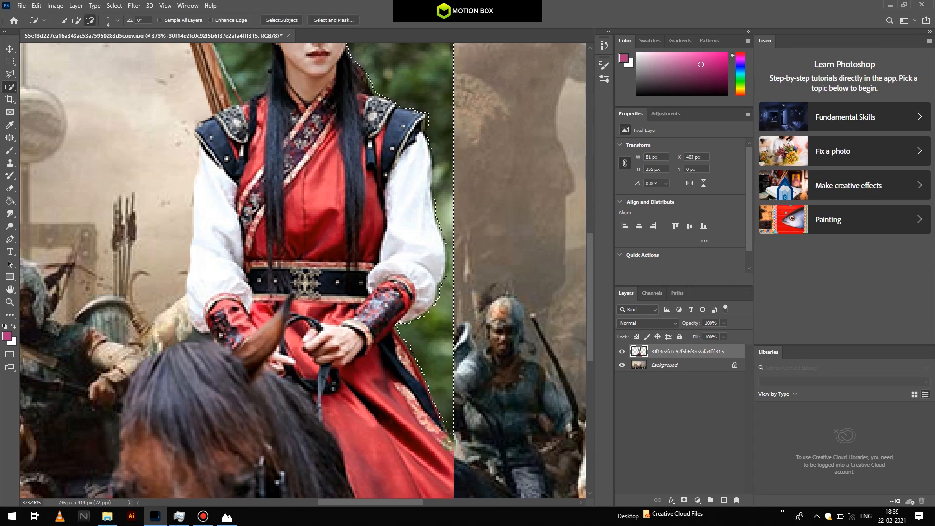
# - Delete the selected forest right of the rider and deselect
pyautogui.scroll(-4, 436, 339)
pyautogui.scroll(4, 402, 139)
pyautogui.press('Delete')
pyautogui.hotkey('ctrl', 'd')
# - Outline the green fringe right of the rider with the Polygonal Lasso, from hair to skirt, then clear it and deselect
pyautogui.scroll(3, 356, 122)
pyautogui.click(10, 74)
pyautogui.scroll(2, 294, 101)
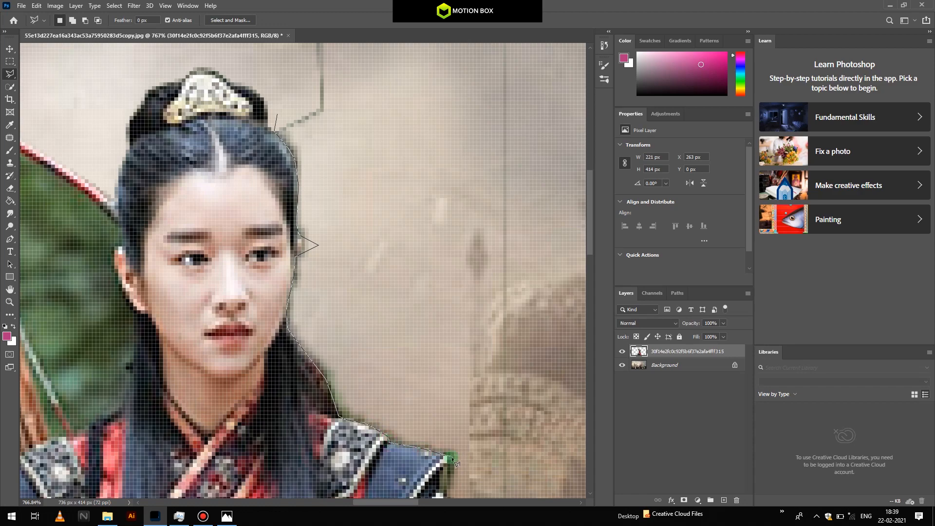
pyautogui.scroll(-3, 453, 438)
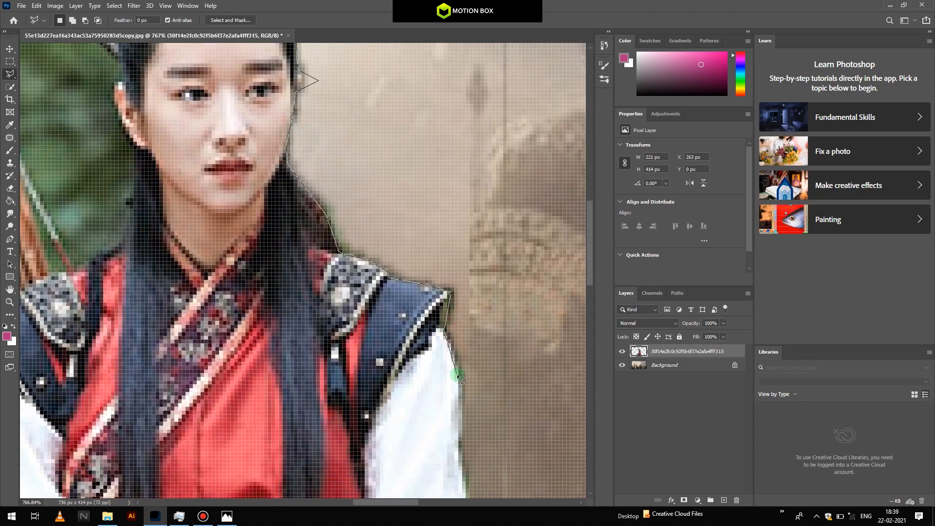
pyautogui.scroll(-3, 467, 438)
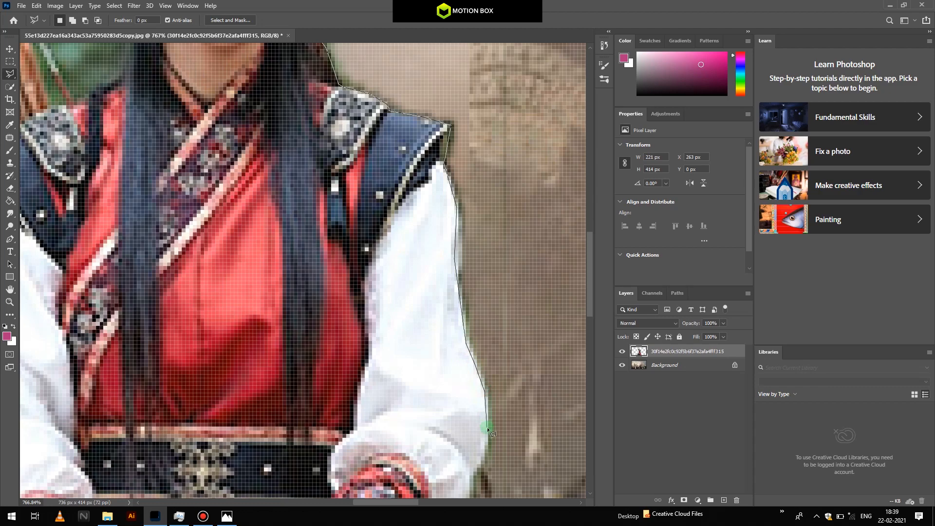
pyautogui.scroll(-3, 484, 458)
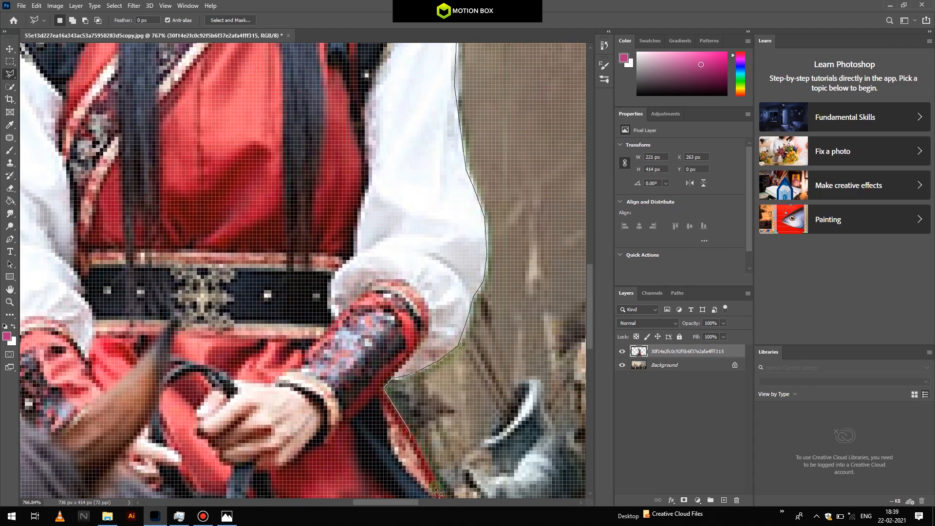
pyautogui.scroll(-4, 438, 492)
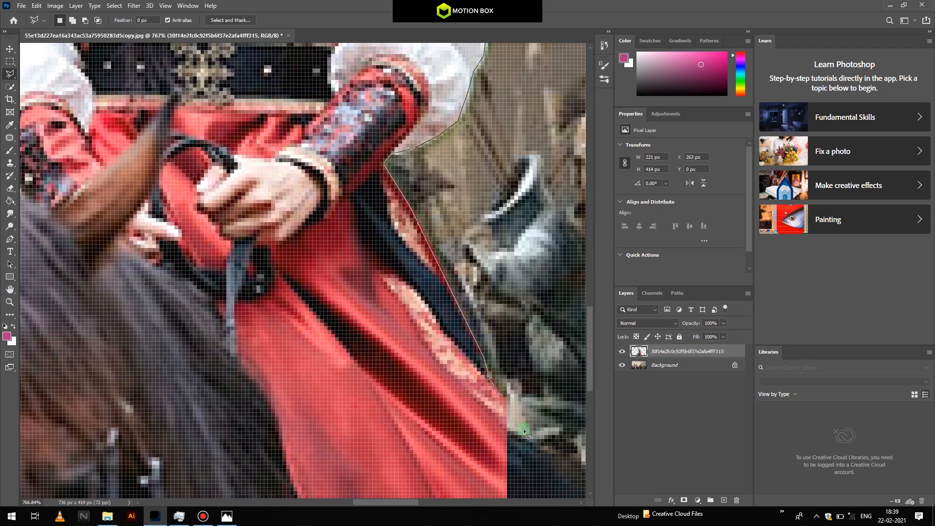
pyautogui.scroll(8, 521, 423)
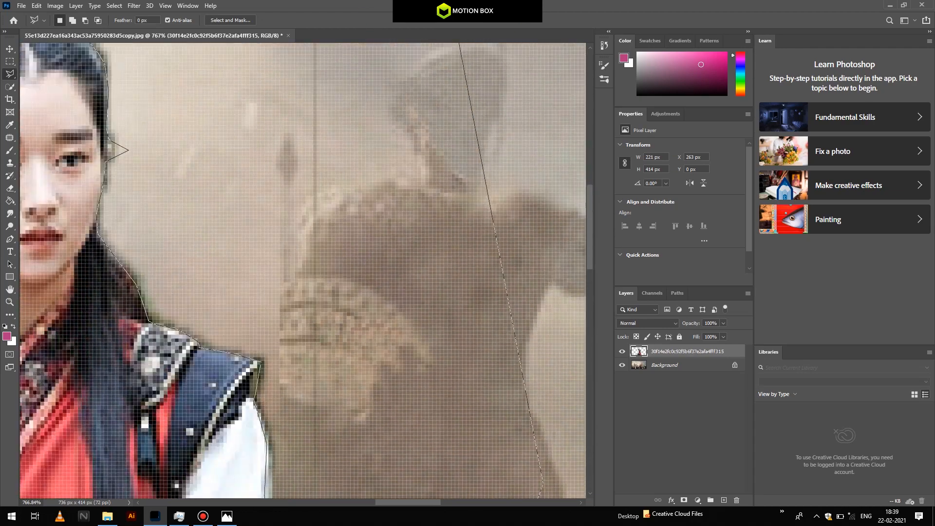
pyautogui.scroll(5, 302, 270)
pyautogui.click(388, 126)
pyautogui.click(78, 163)
pyautogui.doubleClick(104, 483)
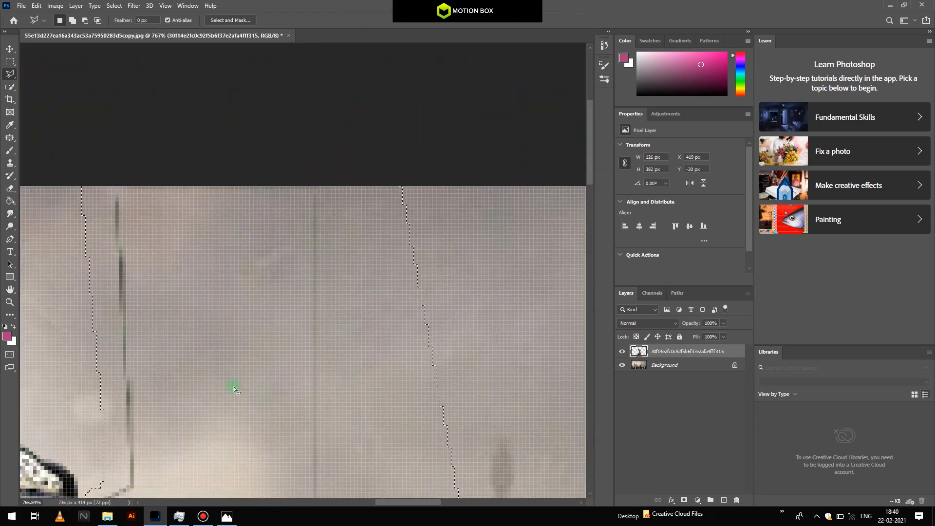
pyautogui.scroll(-5, 370, 265)
# - Lasso the forest patch enclosed by the bow, quiver and the rider's head, then delete it and deselect
pyautogui.scroll(4, 291, 317)
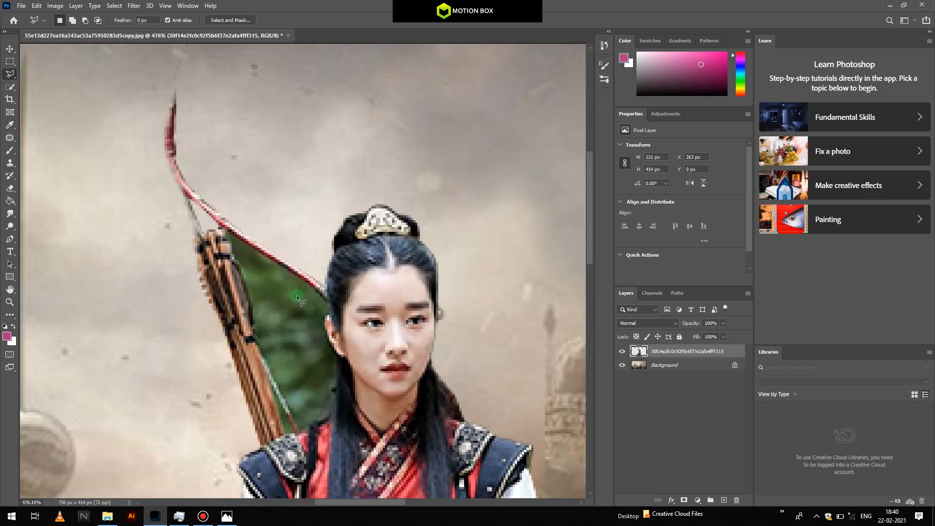
pyautogui.scroll(-2, 291, 317)
pyautogui.scroll(4, 173, 120)
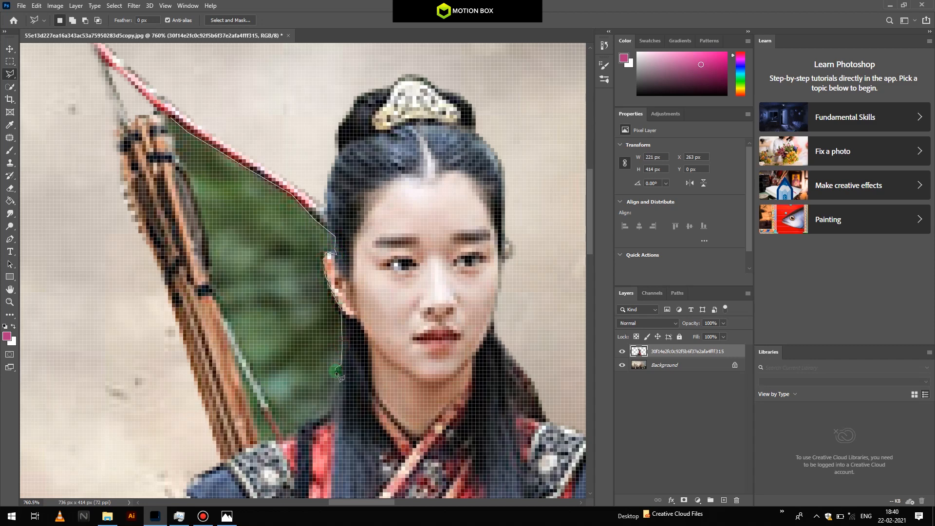
pyautogui.click(286, 433)
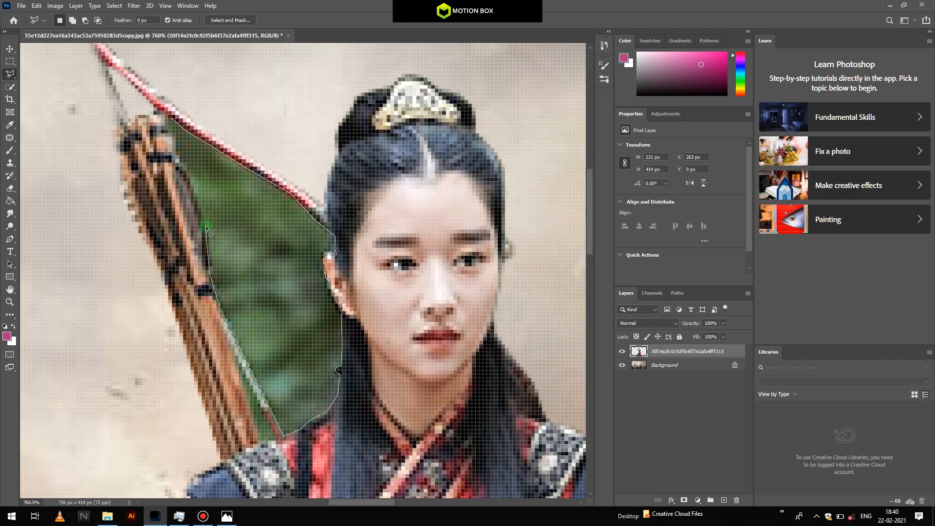
pyautogui.click(164, 117)
pyautogui.press('Delete')
pyautogui.hotkey('ctrl', 'd')
# - Clear the narrow green sliver between the bowstring and the quiver above the shoulder
pyautogui.scroll(-5, 301, 194)
pyautogui.scroll(5, 290, 238)
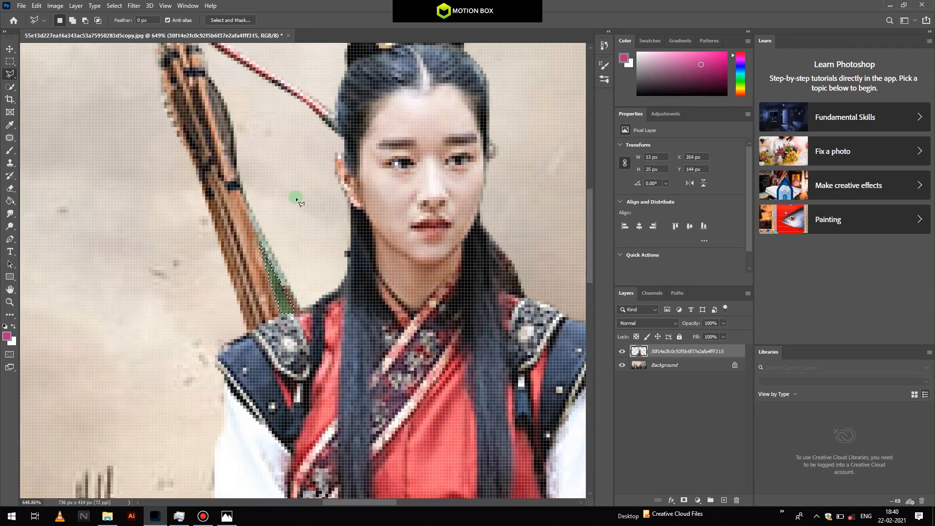
pyautogui.scroll(-5, 311, 200)
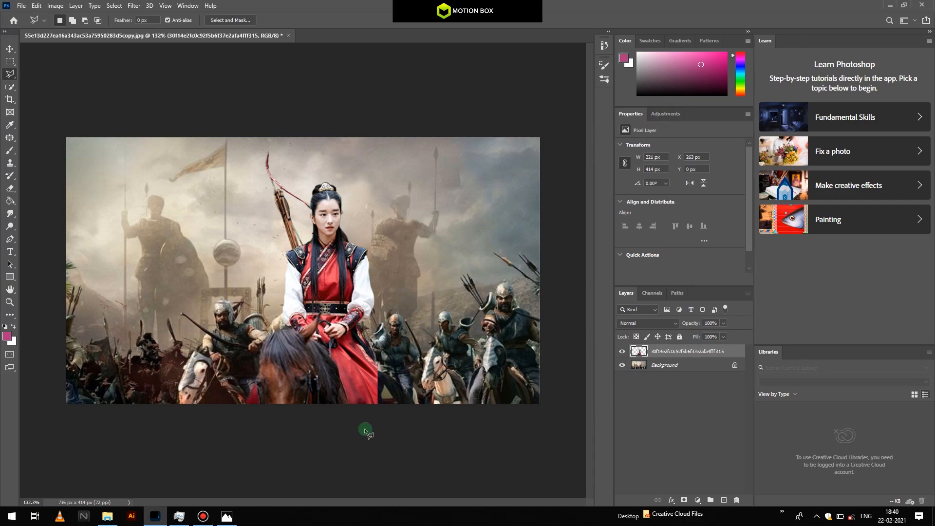
# - Smudge the cut-off edge of the red skirt outward and down so it flares naturally over the background
pyautogui.scroll(4, 272, 341)
pyautogui.scroll(-2, 271, 341)
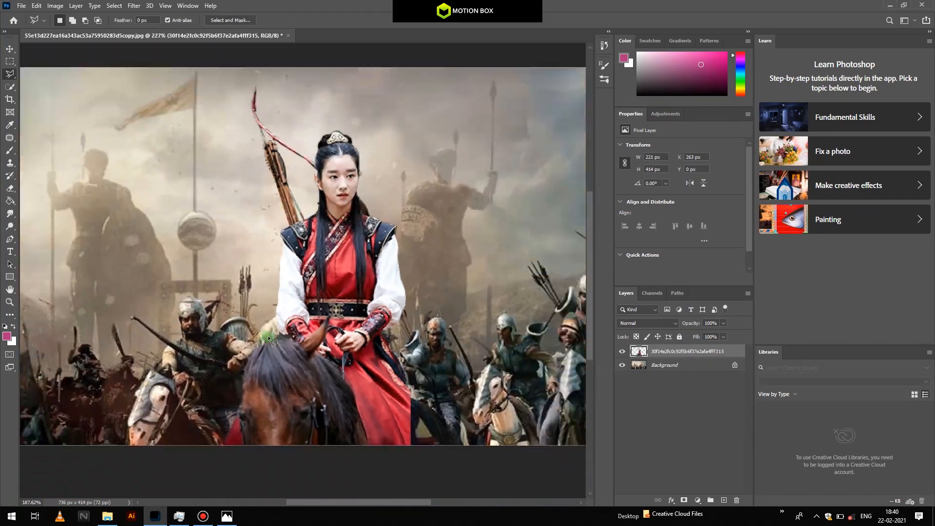
pyautogui.click(10, 213)
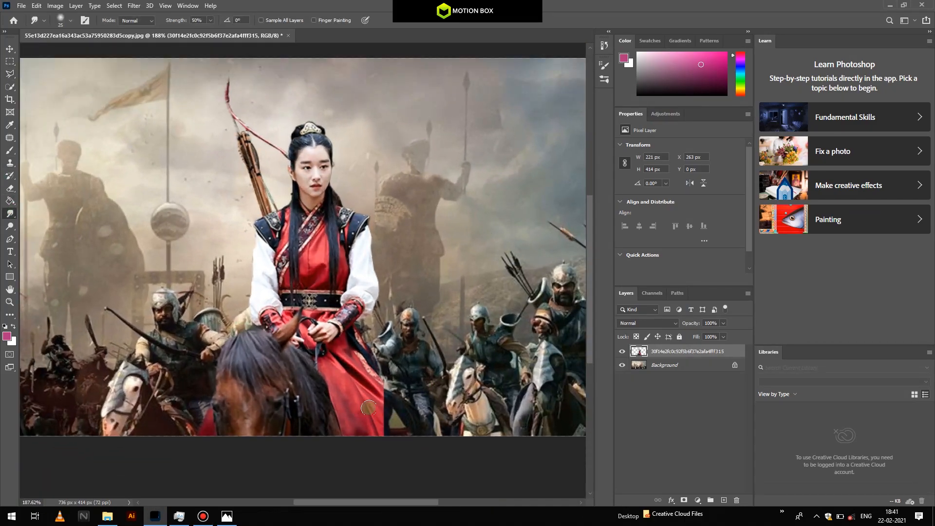
pyautogui.moveTo(392, 427); pyautogui.dragTo(417, 447)
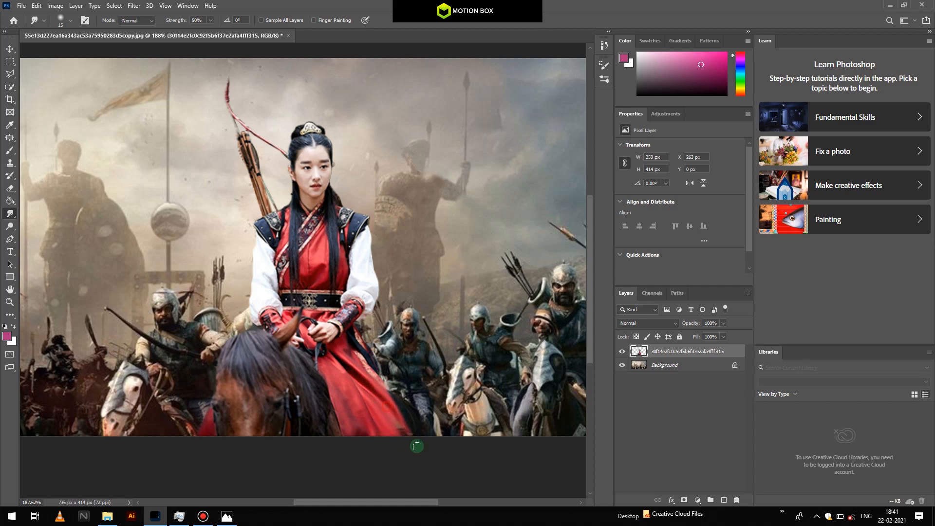
pyautogui.moveTo(350, 352)
pyautogui.mouseDown()
pyautogui.moveTo(437, 432)
pyautogui.moveTo(399, 411)
pyautogui.moveTo(429, 446)
pyautogui.mouseUp()
pyautogui.moveTo(388, 224); pyautogui.dragTo(279, 210)
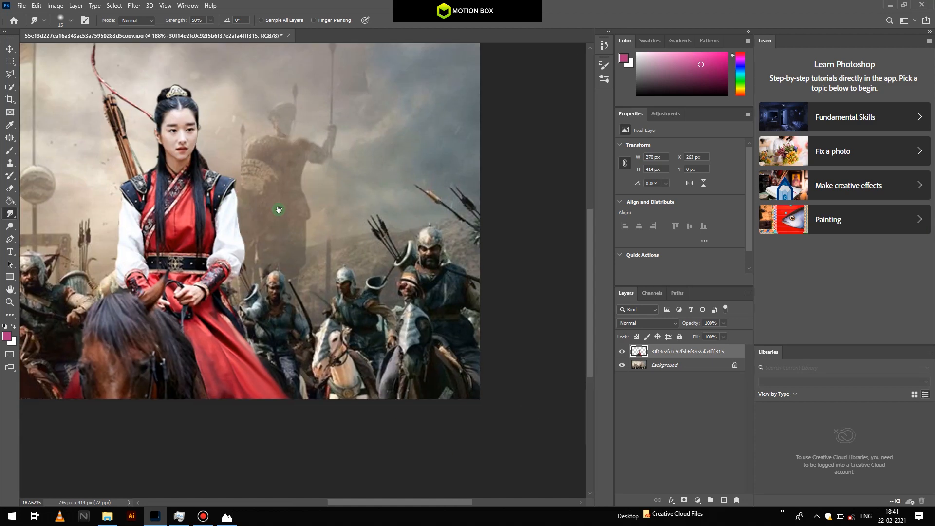
# - Unlock the background layer and darken the soldiers along its lower right and lower left with the Burn tool
pyautogui.click(10, 232)
pyautogui.click(735, 364)
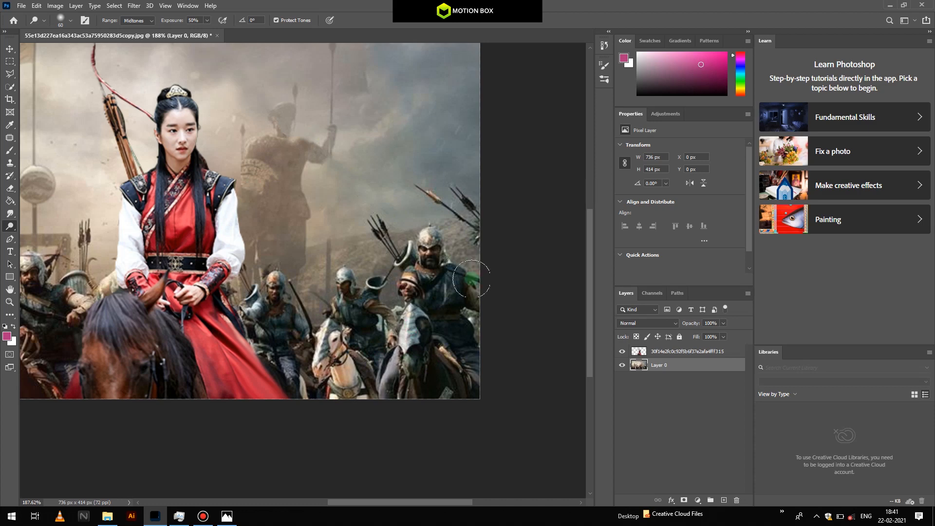
pyautogui.hotkey('ctrl', '0')
pyautogui.rightClick(13, 227)
pyautogui.click(54, 227)
pyautogui.moveTo(452, 375)
pyautogui.mouseDown()
pyautogui.moveTo(468, 427)
pyautogui.moveTo(437, 380)
pyautogui.moveTo(431, 392)
pyautogui.moveTo(475, 436)
pyautogui.mouseUp()
pyautogui.moveTo(190, 376)
pyautogui.mouseDown()
pyautogui.moveTo(179, 411)
pyautogui.moveTo(195, 357)
pyautogui.moveTo(171, 429)
pyautogui.mouseUp()
# - Burn the horse, skirt and shoulder armour on the rider layer, and undo the last stroke
pyautogui.click(697, 351)
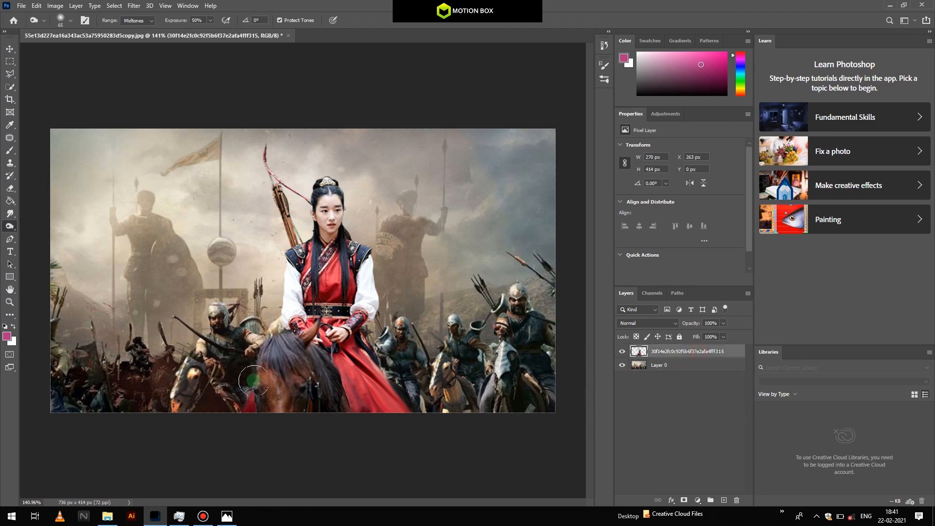
pyautogui.moveTo(287, 363)
pyautogui.mouseDown()
pyautogui.moveTo(385, 399)
pyautogui.moveTo(360, 370)
pyautogui.moveTo(350, 390)
pyautogui.mouseUp()
pyautogui.moveTo(368, 261)
pyautogui.mouseDown()
pyautogui.moveTo(370, 329)
pyautogui.moveTo(338, 417)
pyautogui.moveTo(391, 381)
pyautogui.moveTo(288, 249)
pyautogui.moveTo(298, 312)
pyautogui.moveTo(321, 263)
pyautogui.moveTo(313, 167)
pyautogui.moveTo(317, 192)
pyautogui.moveTo(293, 242)
pyautogui.mouseUp()
pyautogui.hotkey('ctrl', 'z')
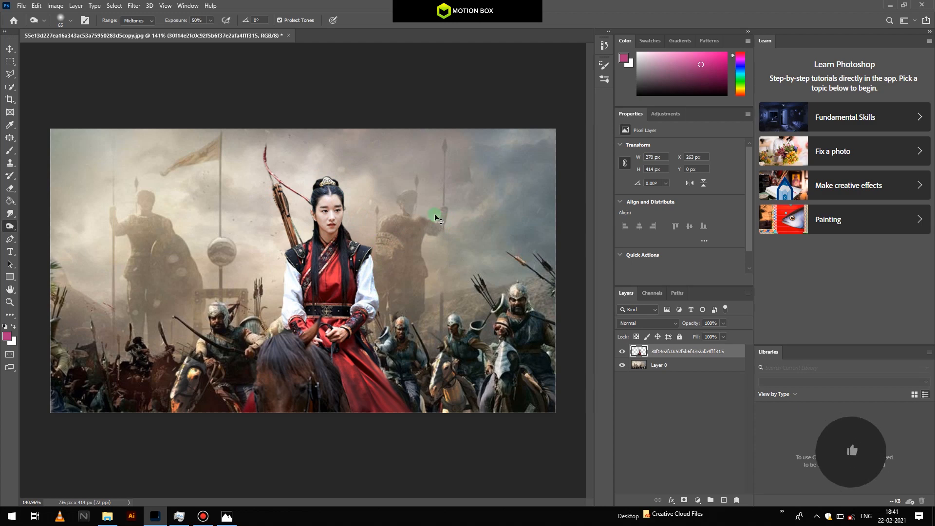
# - Open the rider layer in the Camera Raw Filter and set the curve's Highlights to -60 and Darks to +12
pyautogui.scroll(-2, 497, 244)
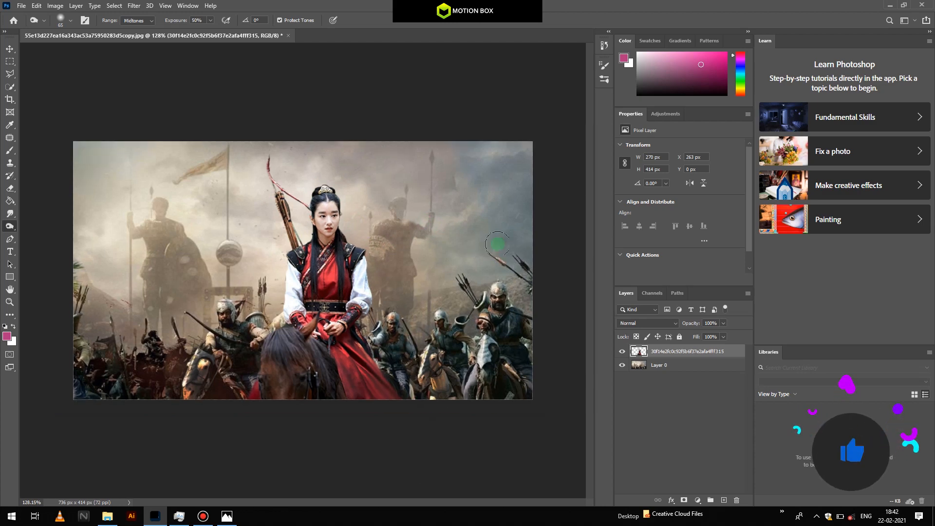
pyautogui.click(131, 7)
pyautogui.click(165, 62)
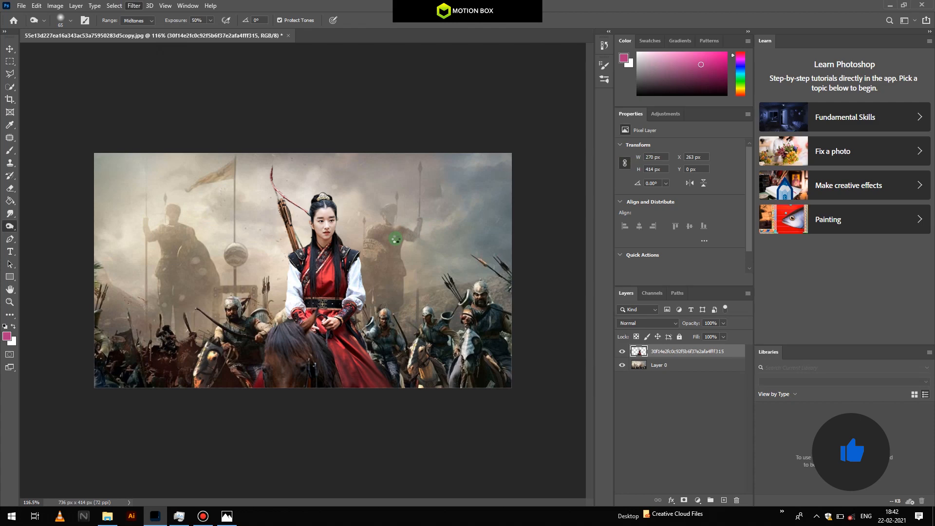
pyautogui.click(688, 187)
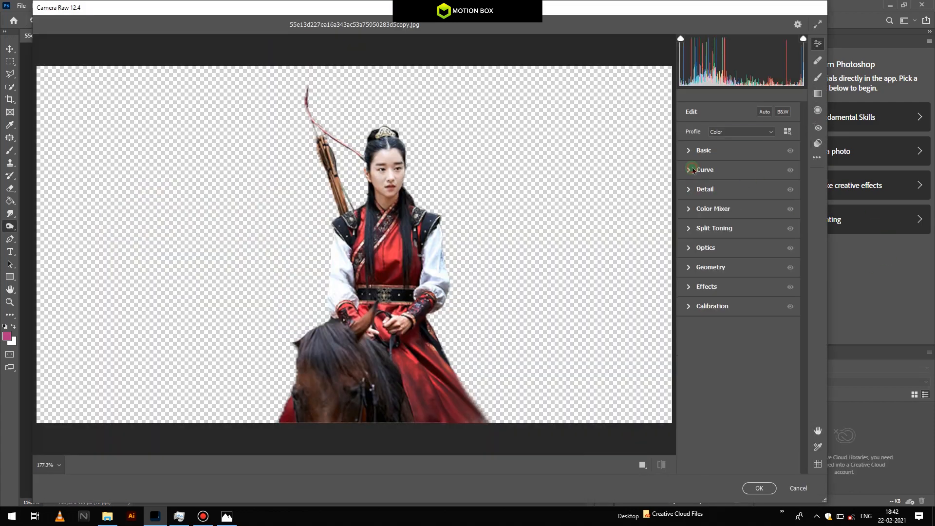
pyautogui.click(688, 170)
pyautogui.moveTo(722, 267); pyautogui.dragTo(720, 263)
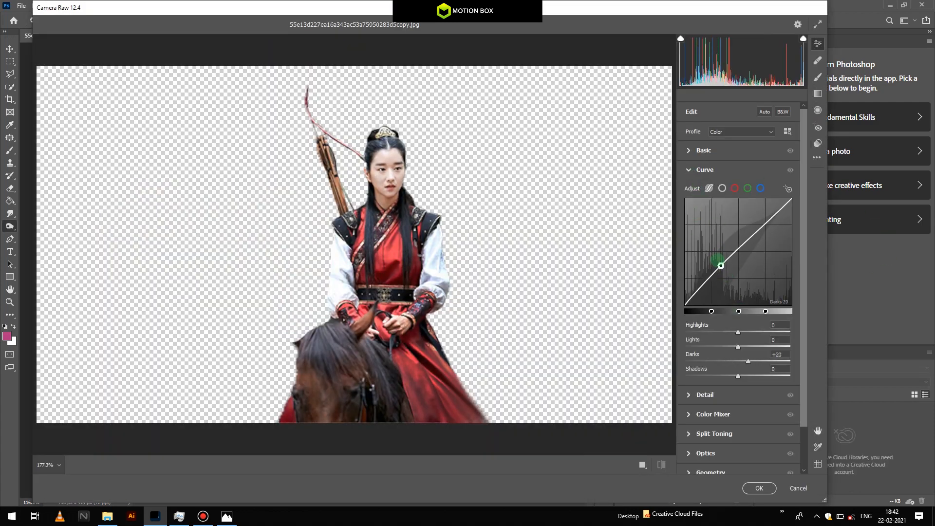
pyautogui.moveTo(767, 222); pyautogui.dragTo(770, 253)
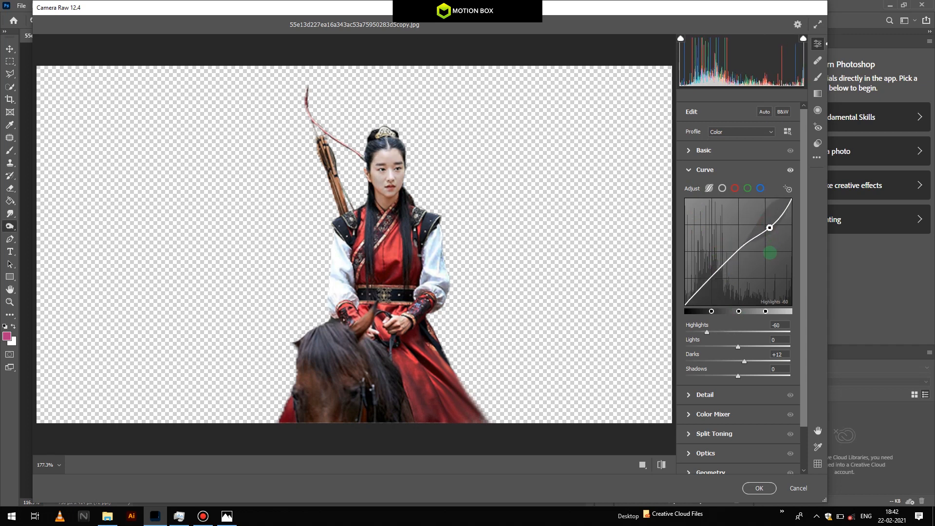
pyautogui.click(694, 170)
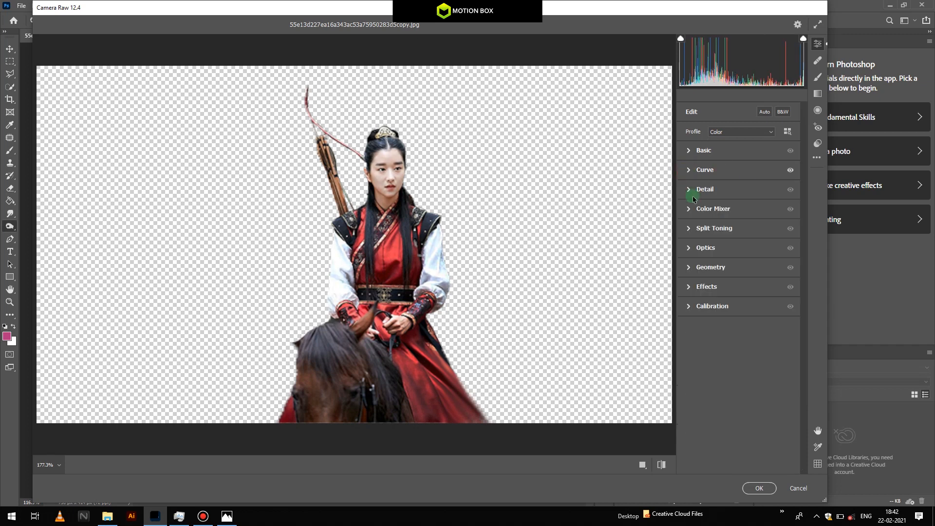
# - Adjust the rider's Temperature and the Basic tone settings for stronger contrast and colour
pyautogui.click(692, 150)
pyautogui.click(741, 185)
pyautogui.moveTo(741, 186); pyautogui.dragTo(739, 187)
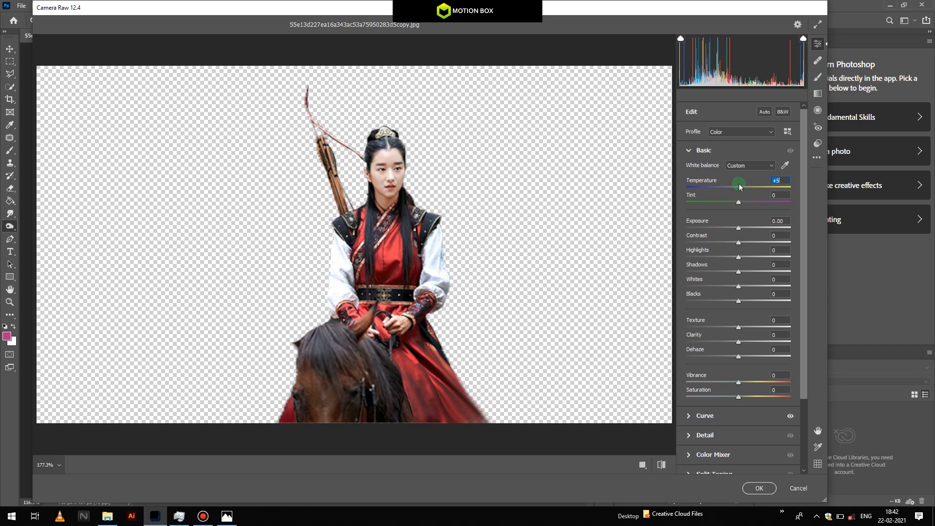
pyautogui.moveTo(770, 352); pyautogui.dragTo(755, 285)
pyautogui.click(690, 152)
# - Recolour the red dress orange with Color Mixer hues Reds +100 and Oranges +47, and apply the filter
pyautogui.click(688, 209)
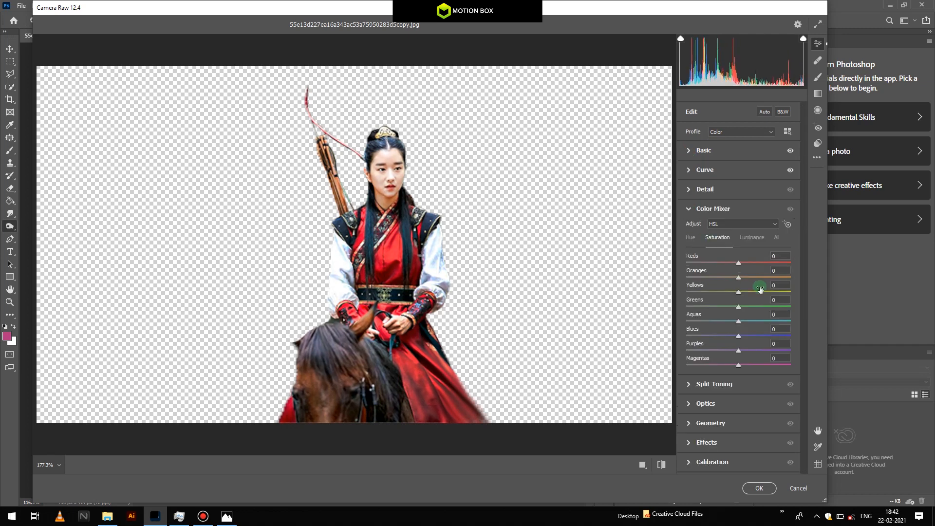
pyautogui.click(694, 239)
pyautogui.moveTo(738, 263); pyautogui.dragTo(792, 261)
pyautogui.moveTo(699, 274); pyautogui.dragTo(764, 281)
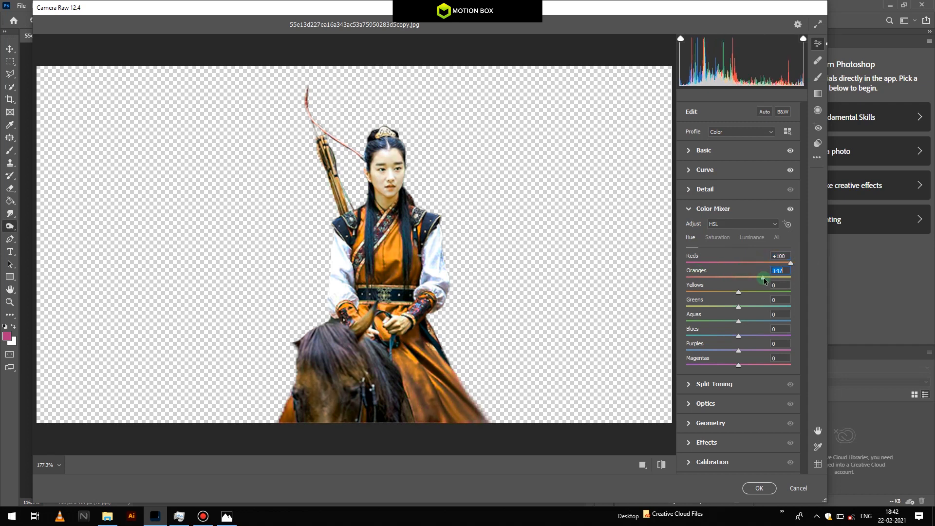
pyautogui.click(769, 486)
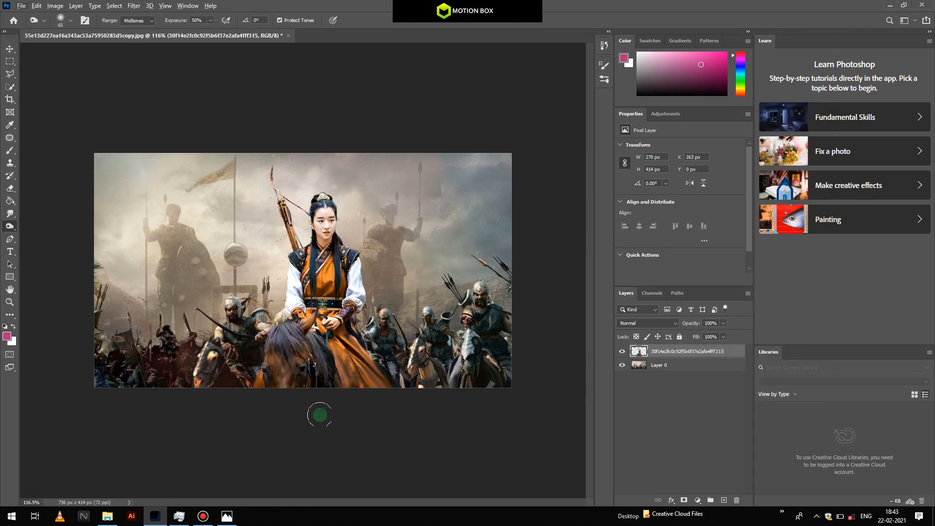
pyautogui.scroll(2, 320, 414)
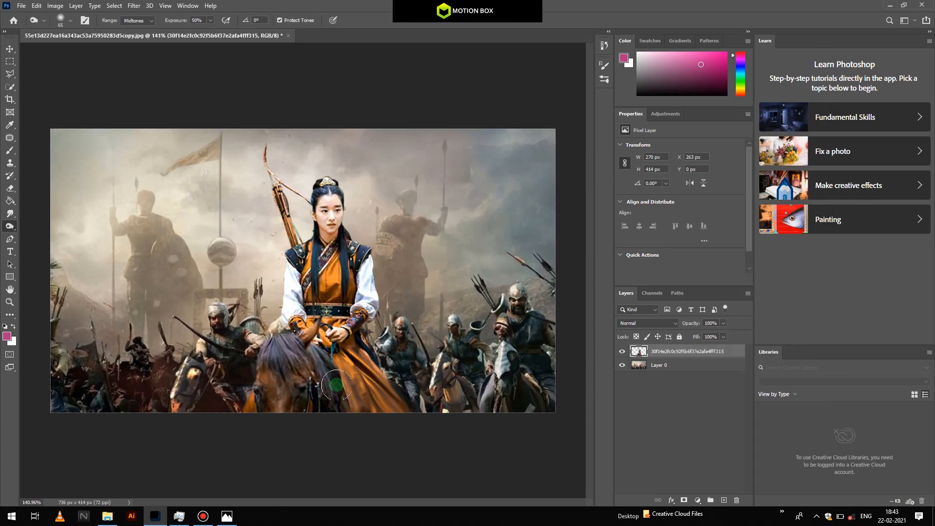
pyautogui.scroll(2, 339, 167)
pyautogui.scroll(-6, 340, 169)
pyautogui.scroll(2, 337, 202)
pyautogui.scroll(-1, 340, 209)
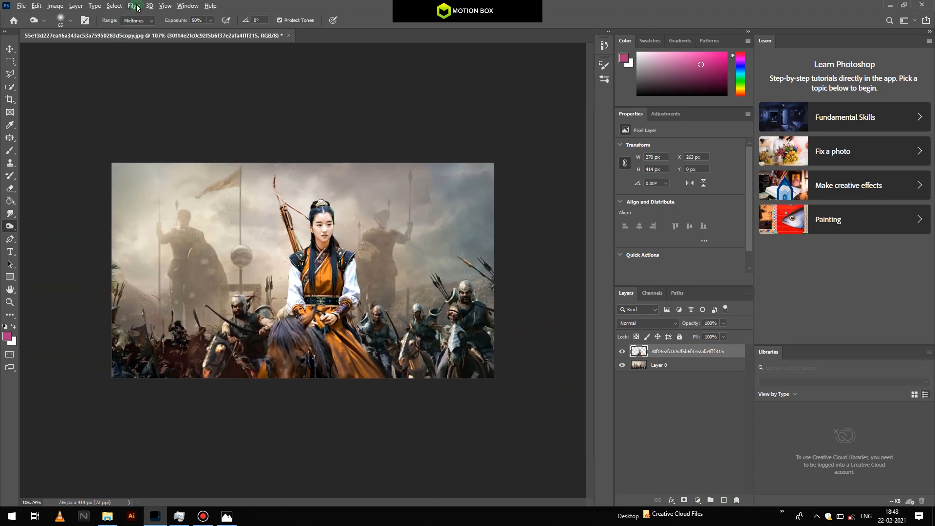
pyautogui.click(697, 500)
pyautogui.click(716, 360)
pyautogui.moveTo(680, 172)
pyautogui.mouseDown()
pyautogui.moveTo(668, 174)
pyautogui.moveTo(677, 172)
pyautogui.mouseUp()
pyautogui.rightClick(706, 352)
pyautogui.click(760, 385)
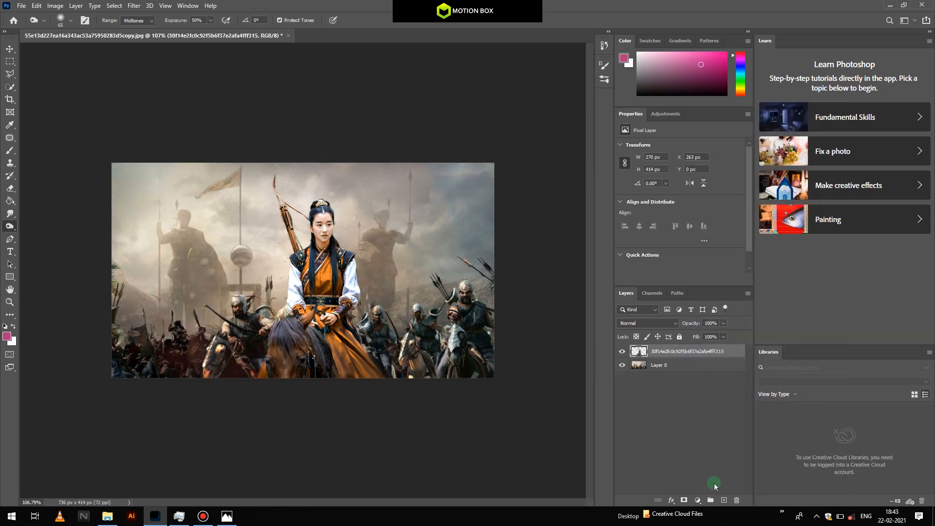
# - Place the layered white particle fog image from the ref folder into the composite and move it toward the lower left of the scene
pyautogui.hotkey('alt', 'Tab')
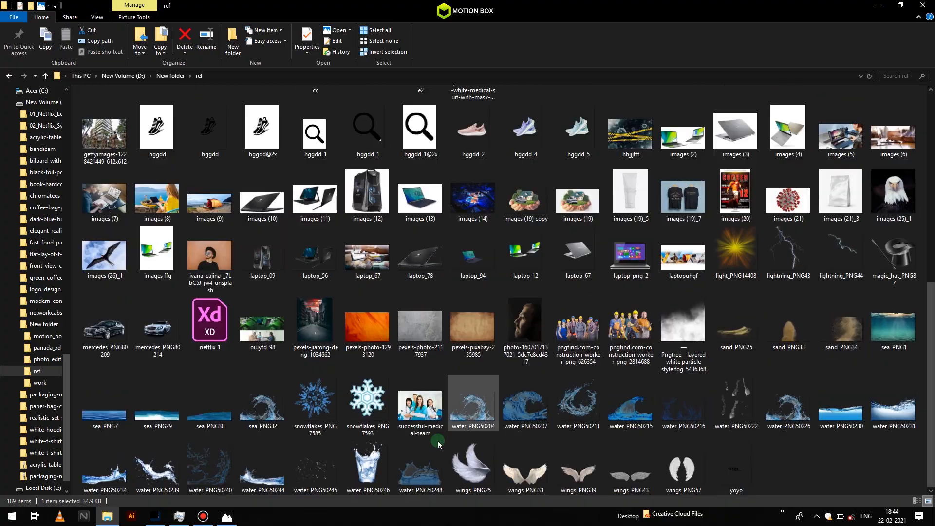
pyautogui.moveTo(683, 331); pyautogui.dragTo(258, 378)
pyautogui.press('Return')
pyautogui.moveTo(365, 294); pyautogui.dragTo(234, 385)
# - Reopen the rider layer in the Camera Raw Filter and set Color Mixer saturation to Yellows -63 and Oranges -16
pyautogui.click(691, 356)
pyautogui.click(134, 5)
pyautogui.click(174, 62)
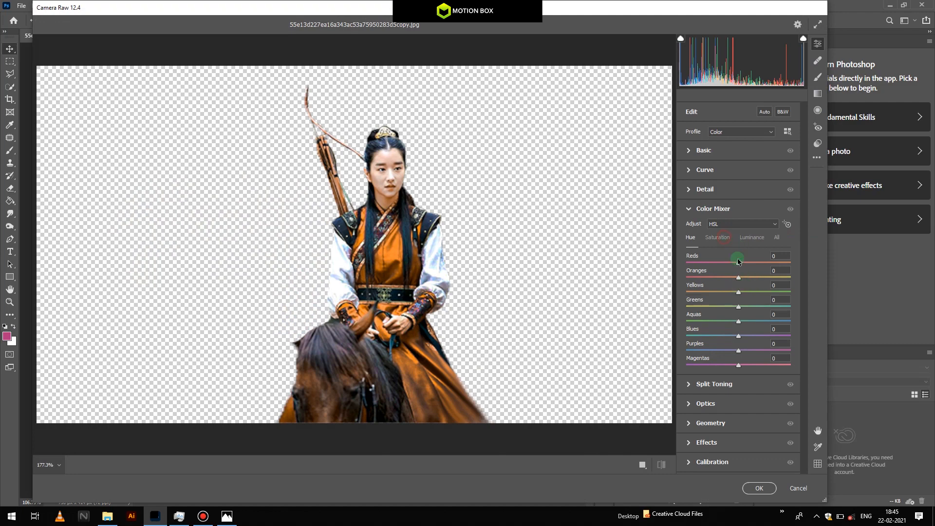
pyautogui.moveTo(738, 292); pyautogui.dragTo(717, 277)
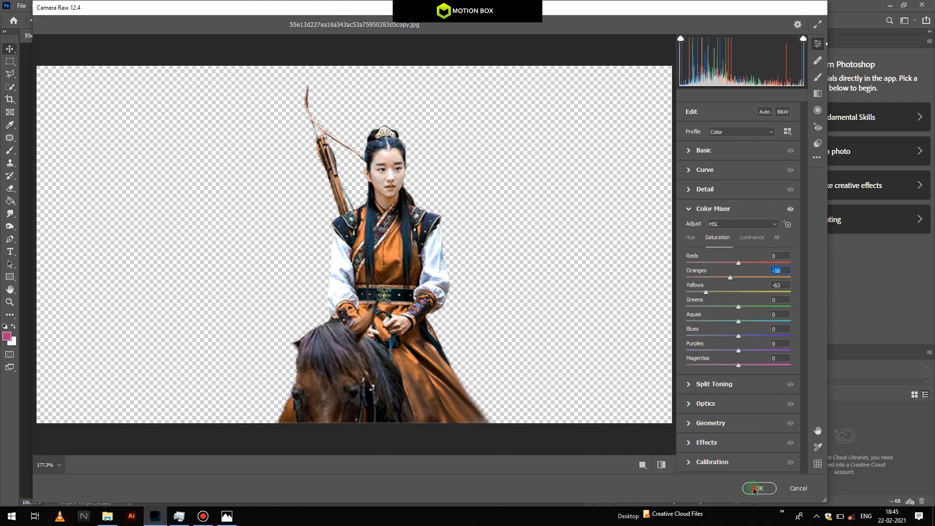
# - Apply the Camera Raw saturation changes to the rider and check her face and dress within the full scene
pyautogui.click(756, 488)
pyautogui.scroll(4, 384, 192)
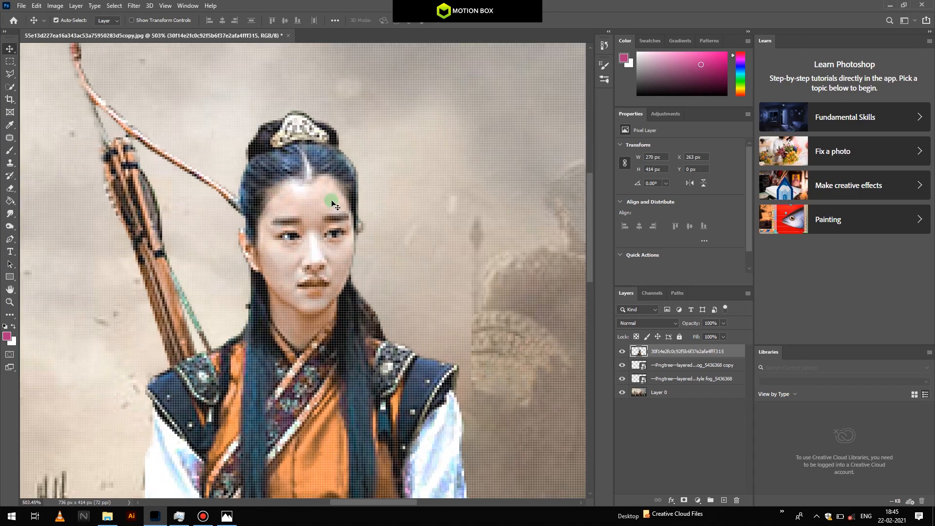
pyautogui.scroll(-3, 313, 198)
pyautogui.scroll(-1, 332, 203)
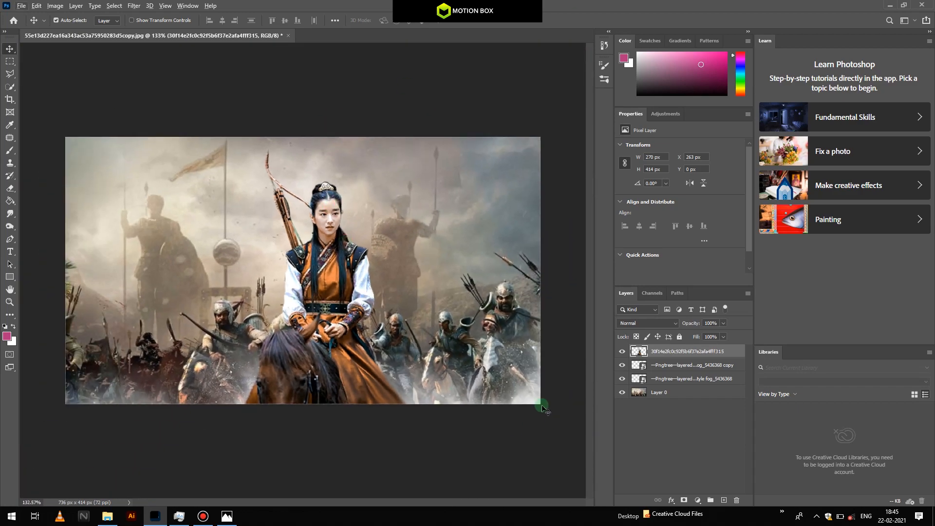
# - Try different blend modes on the two fog layers together and reduce their opacity for a fainter fog
pyautogui.click(702, 379)
pyautogui.keyDown('shift'); pyautogui.click(697, 362); pyautogui.keyUp('shift')
pyautogui.click(698, 500)
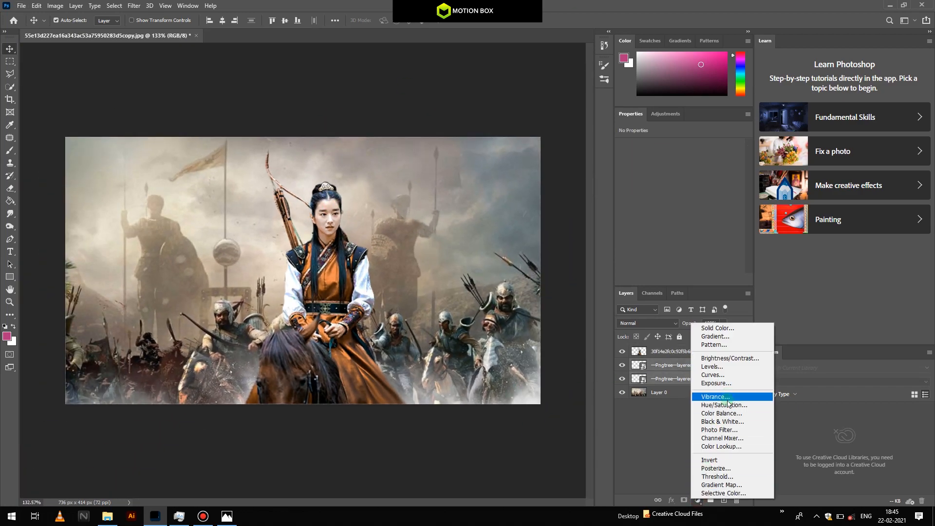
pyautogui.click(648, 323)
pyautogui.click(648, 306)
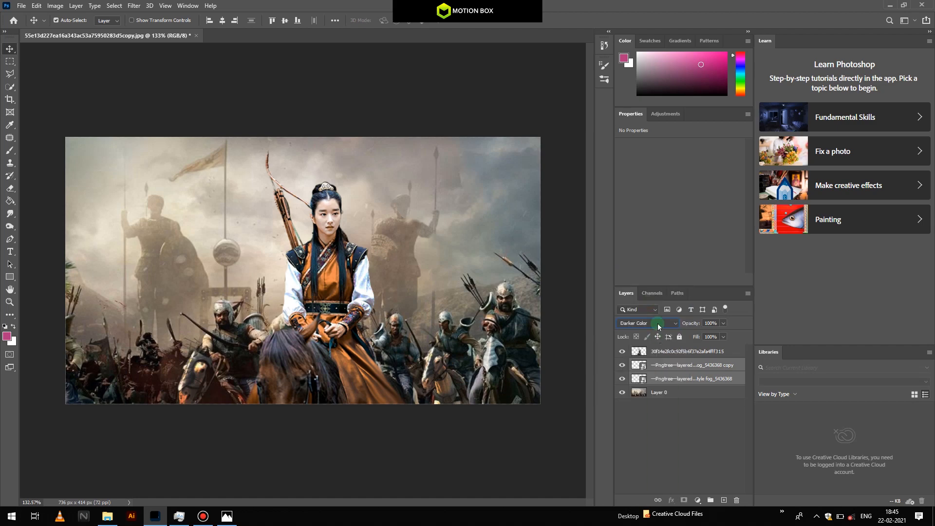
pyautogui.scroll(-1, 659, 324)
pyautogui.click(657, 323)
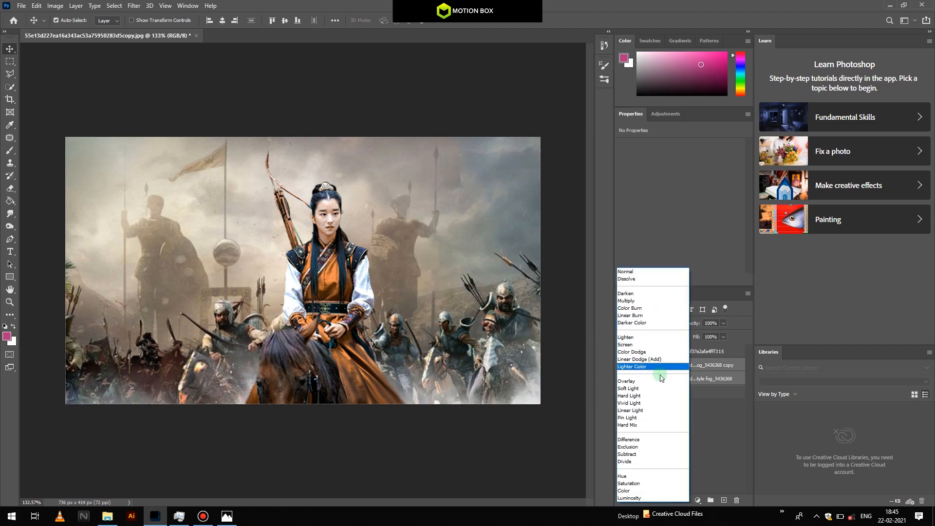
pyautogui.click(674, 453)
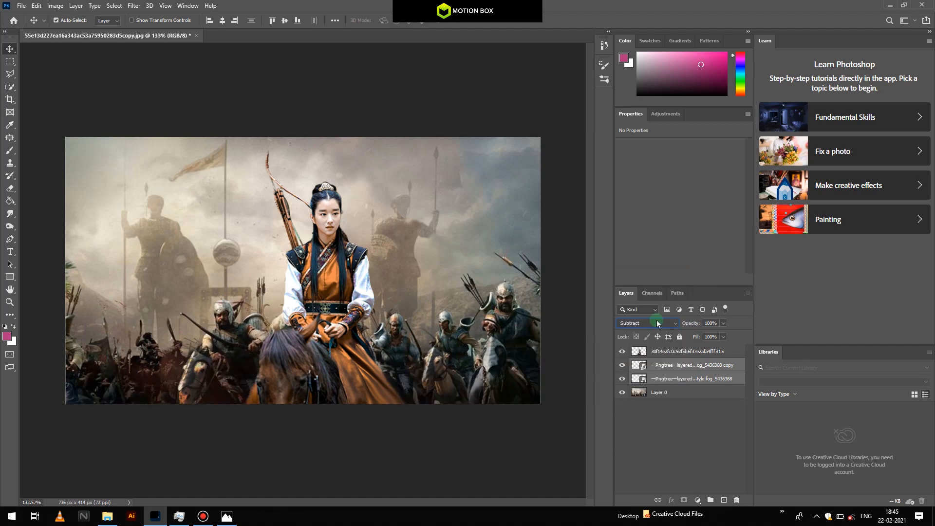
pyautogui.scroll(1, 657, 323)
pyautogui.moveTo(691, 323); pyautogui.dragTo(676, 325)
pyautogui.click(333, 82)
# - Stamp all visible layers into a new top layer and merge a Brightness/Contrast adjustment with Brightness 1 into it
pyautogui.click(662, 349)
pyautogui.hotkey('ctrl', 'alt', 'shift', 'e')
pyautogui.click(697, 499)
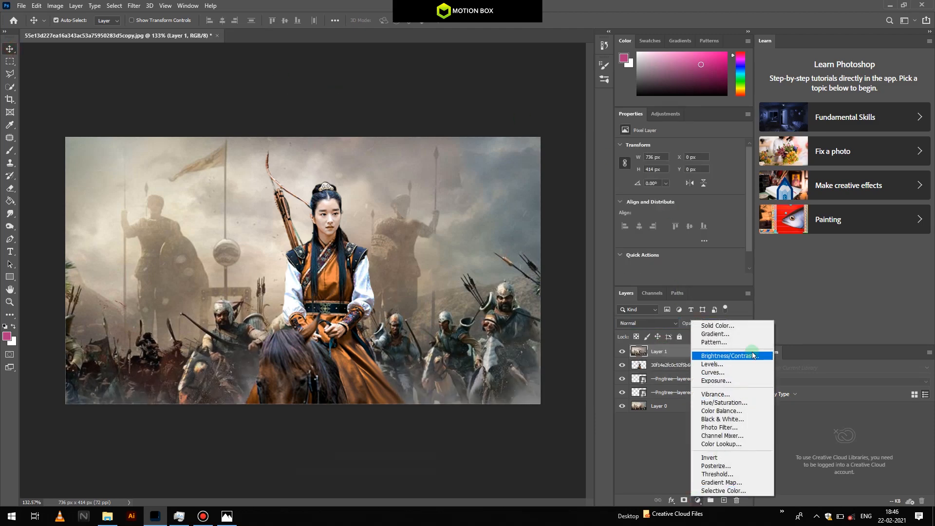
pyautogui.click(729, 356)
pyautogui.moveTo(680, 170)
pyautogui.mouseDown()
pyautogui.moveTo(670, 173)
pyautogui.moveTo(689, 173)
pyautogui.moveTo(680, 174)
pyautogui.mouseUp()
pyautogui.click(683, 191)
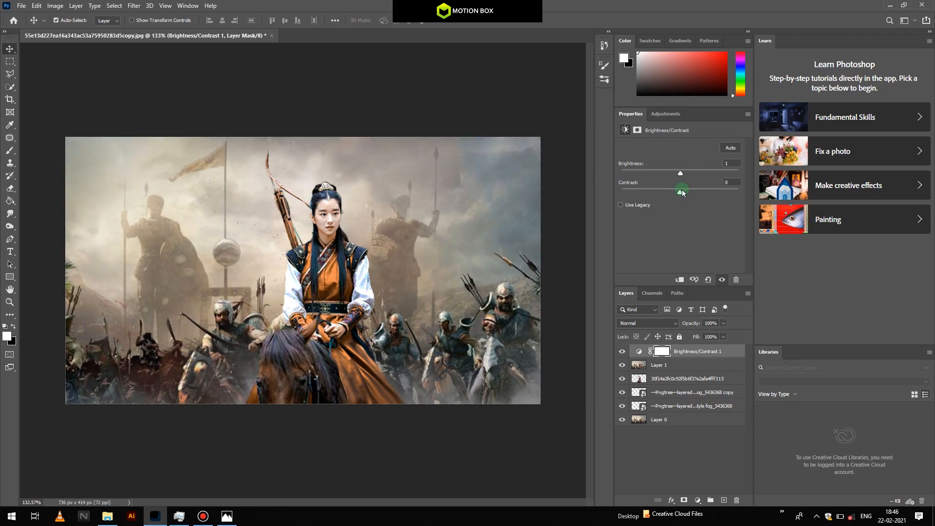
pyautogui.rightClick(708, 358)
pyautogui.click(730, 383)
pyautogui.click(698, 500)
pyautogui.click(734, 436)
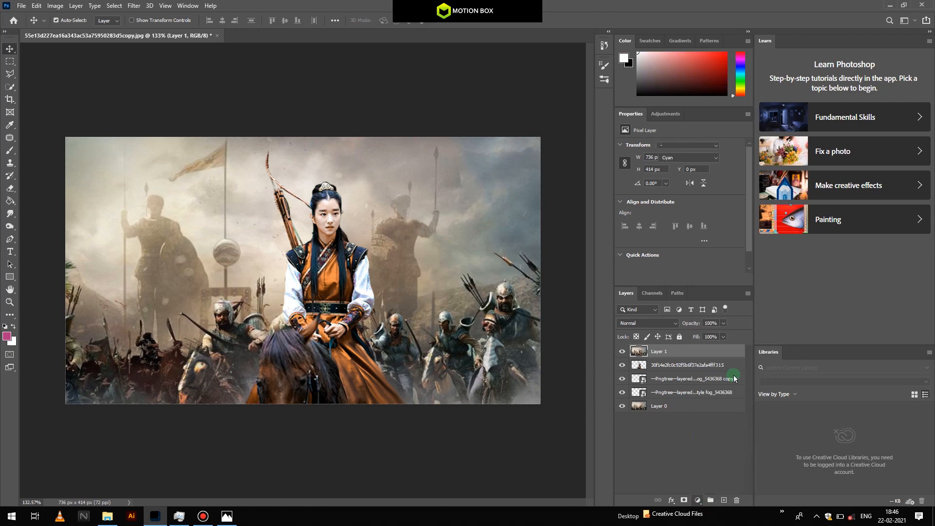
pyautogui.hotkey('ctrl', 'z')
# - Add a Color Balance adjustment with midtones Cyan-Red +1, Magenta-Green -2 and Yellow-Blue +26, and merge it into the stamped layer
pyautogui.click(698, 500)
pyautogui.click(737, 416)
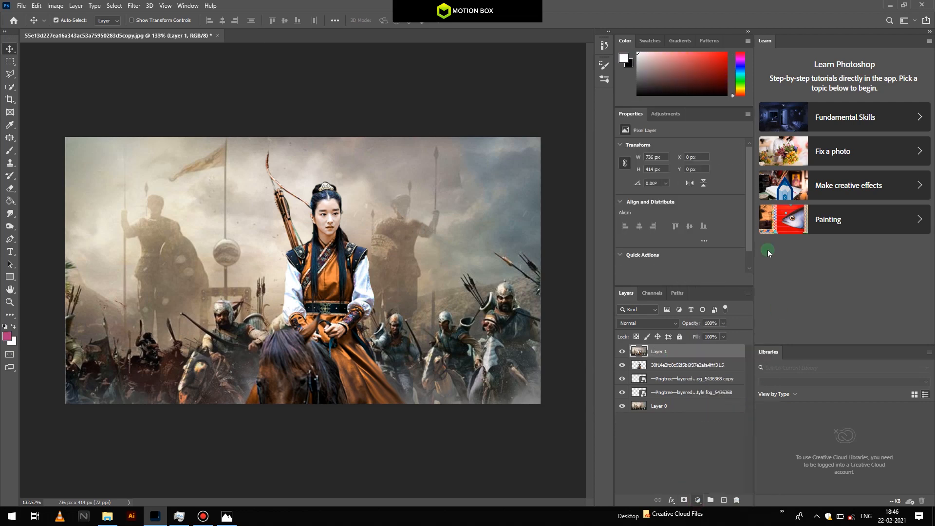
pyautogui.moveTo(667, 198); pyautogui.dragTo(680, 201)
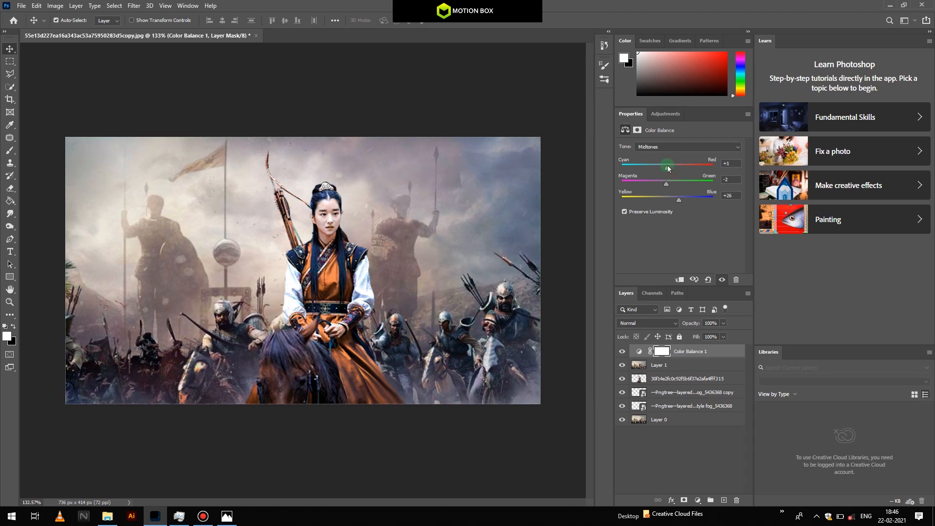
pyautogui.rightClick(710, 355)
pyautogui.click(716, 382)
# - Open the stamped layer in the Camera Raw Filter and darken the image edges with a vignette
pyautogui.click(136, 4)
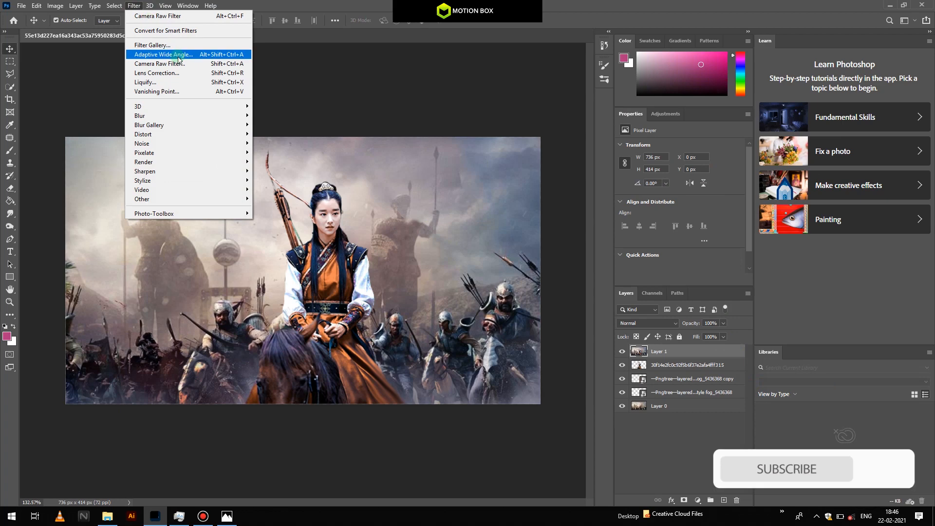
pyautogui.click(178, 63)
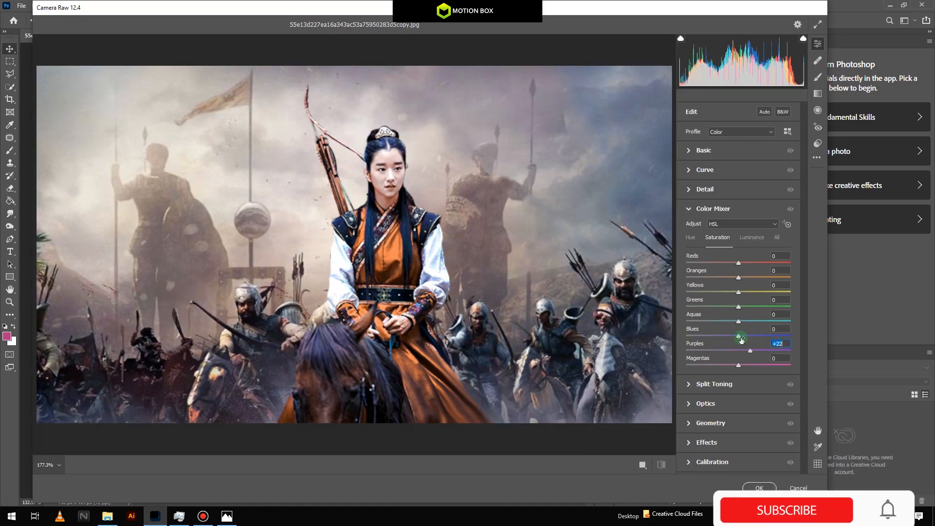
pyautogui.click(691, 209)
pyautogui.click(706, 286)
pyautogui.moveTo(739, 325); pyautogui.dragTo(721, 326)
# - Set the Basic adjustments to Texture +37, Blacks +17 and Vibrance -1
pyautogui.click(689, 151)
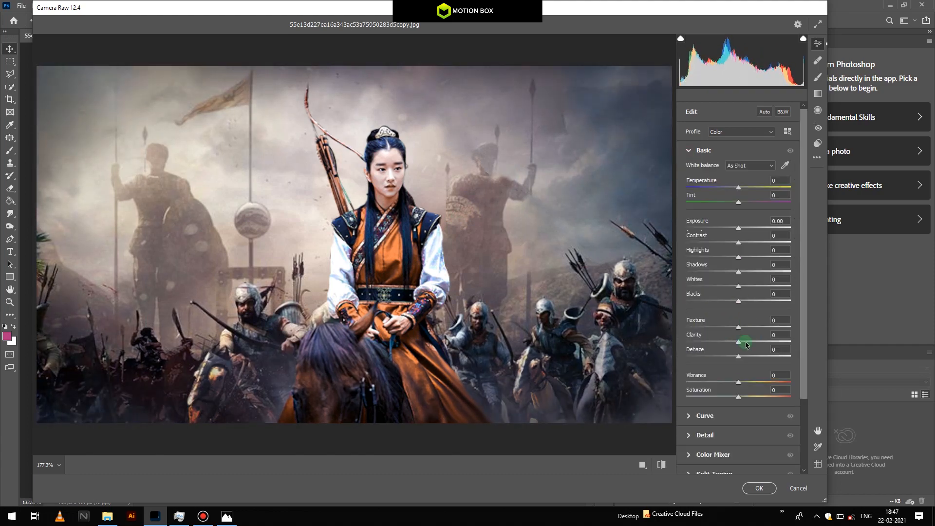
pyautogui.moveTo(759, 351); pyautogui.dragTo(776, 326)
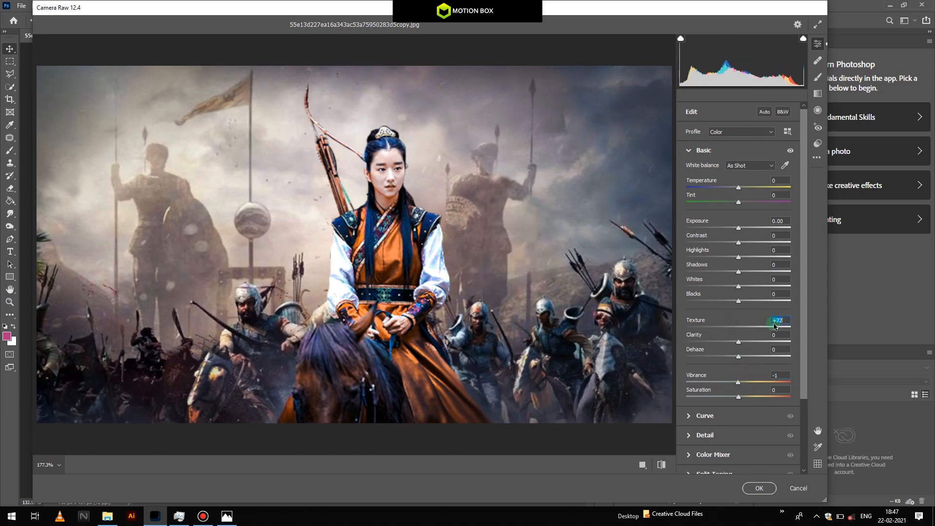
pyautogui.moveTo(735, 297); pyautogui.dragTo(746, 297)
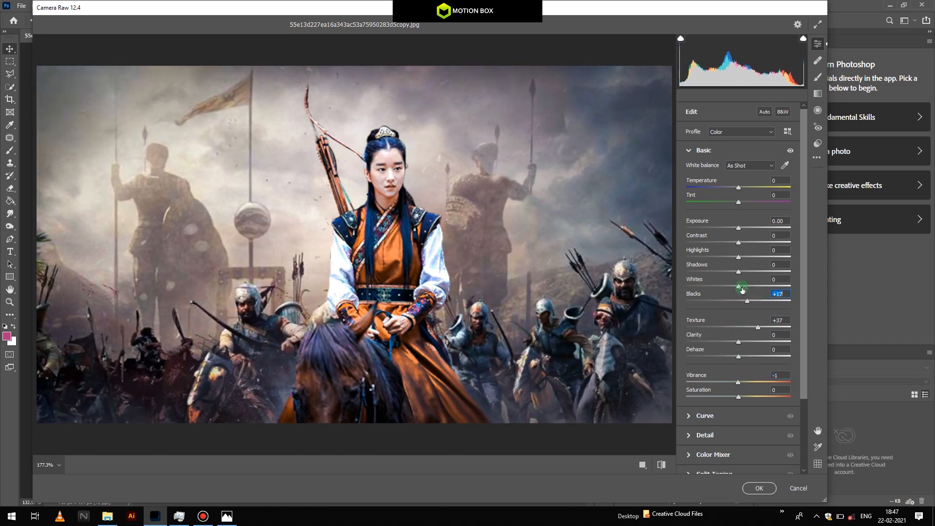
# - Set Color Mixer saturation to Reds -21 and Oranges -47, apply the filter, and compare the scene with and without the graded layer
pyautogui.click(690, 151)
pyautogui.click(713, 209)
pyautogui.moveTo(739, 262); pyautogui.dragTo(717, 271)
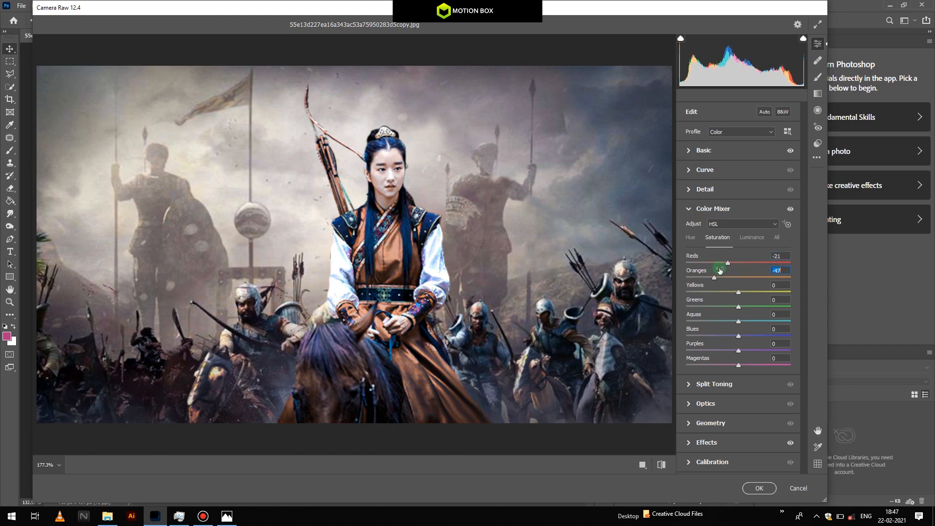
pyautogui.click(759, 488)
pyautogui.click(622, 351)
pyautogui.click(622, 351)
pyautogui.click(623, 353)
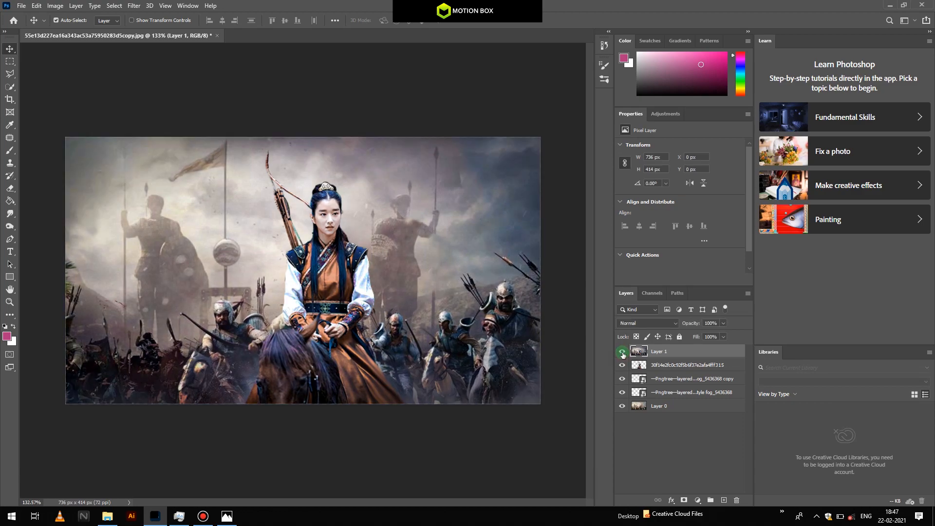
# - Place the orange sparks image from the ref folder over the lower right of the scene and set its blend mode to Lighten
pyautogui.click(879, 9)
pyautogui.scroll(10, 409, 297)
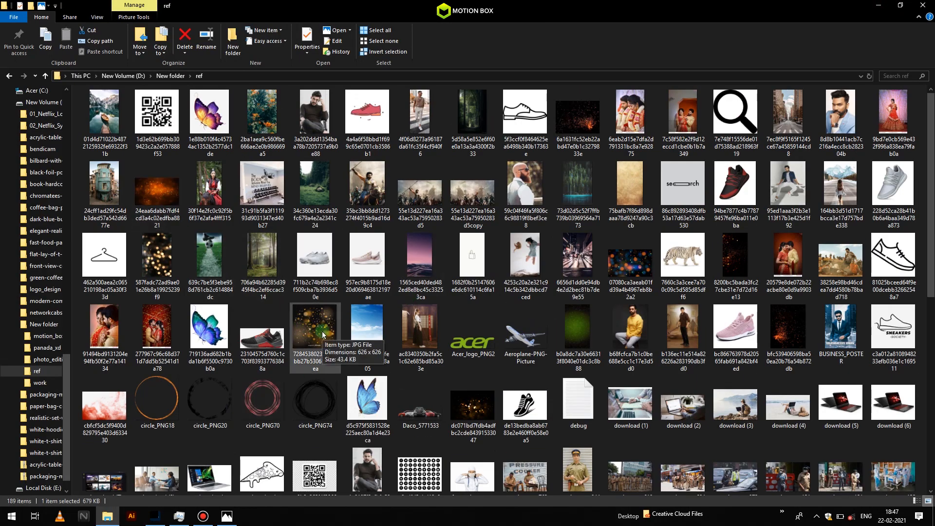
pyautogui.click(788, 336)
pyautogui.moveTo(788, 336); pyautogui.dragTo(411, 341)
pyautogui.press('Return')
pyautogui.click(666, 323)
pyautogui.click(658, 338)
# - Duplicate the sparks to the lower left with Screen blending at 37% opacity, and set the original sparks layer to 45% opacity
pyautogui.moveTo(362, 349); pyautogui.dragTo(56, 437)
pyautogui.hotkey('ctrl', 'j')
pyautogui.click(675, 324)
pyautogui.click(691, 338)
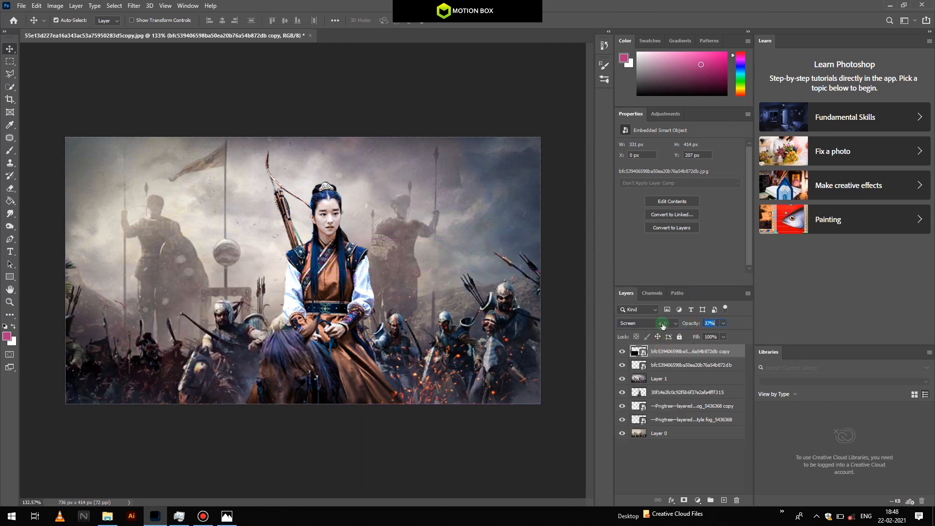
pyautogui.click(670, 365)
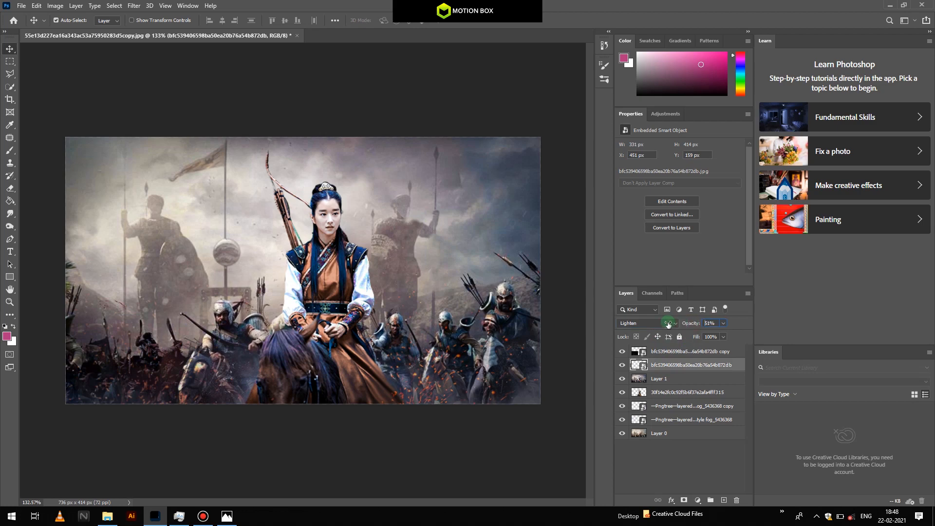
# - Try to merge the two sparks layers into one, and undo the merge
pyautogui.keyDown('shift'); pyautogui.click(695, 352); pyautogui.keyUp('shift')
pyautogui.rightClick(695, 352)
pyautogui.click(752, 384)
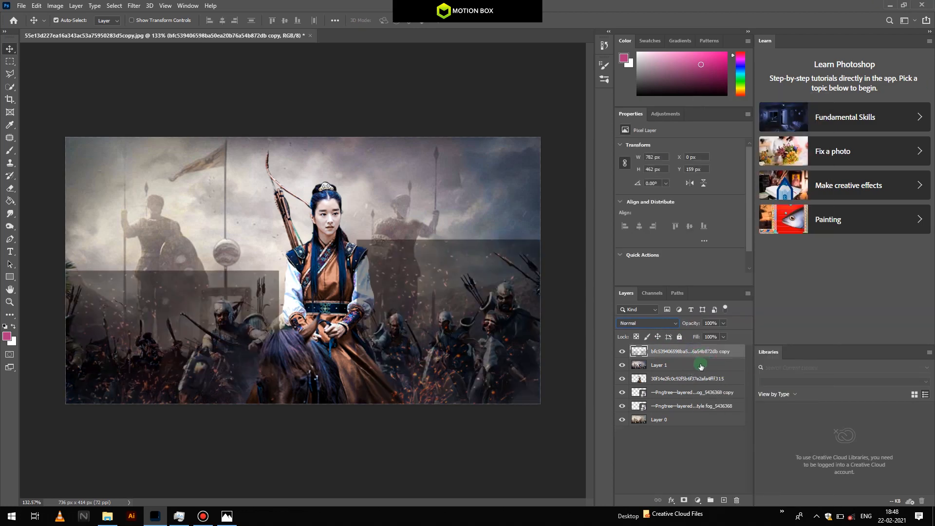
pyautogui.hotkey('ctrl', 'z')
# - Rasterize both sparks smart-object layers
pyautogui.click(684, 365)
pyautogui.rightClick(686, 365)
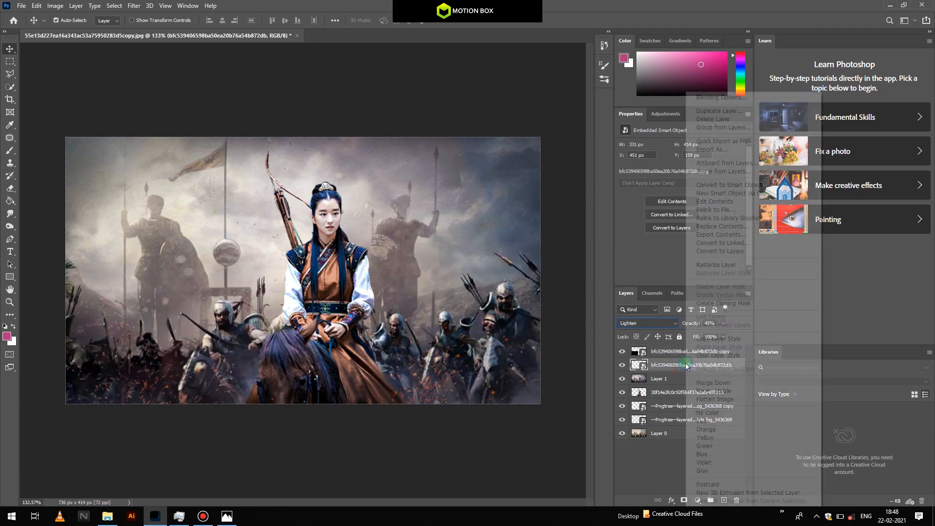
pyautogui.click(744, 264)
pyautogui.click(690, 352)
pyautogui.rightClick(689, 353)
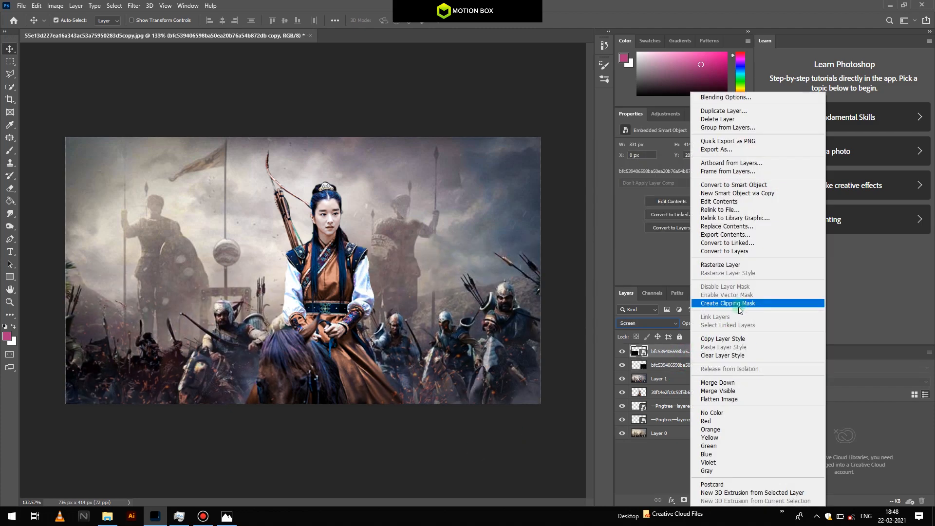
pyautogui.click(701, 299)
# - Merge both sparks layers down into Layer 1
pyautogui.click(703, 369)
pyautogui.rightClick(703, 369)
pyautogui.click(721, 379)
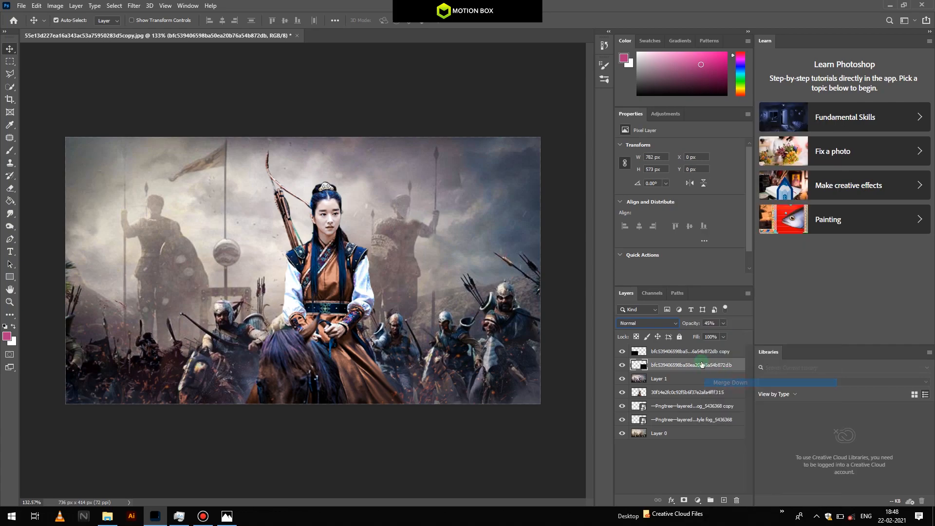
pyautogui.rightClick(689, 351)
pyautogui.click(711, 379)
# - Place the sand_PNG34 image from the ref folder at the lower right of the scene, scaled to about 200%
pyautogui.click(890, 4)
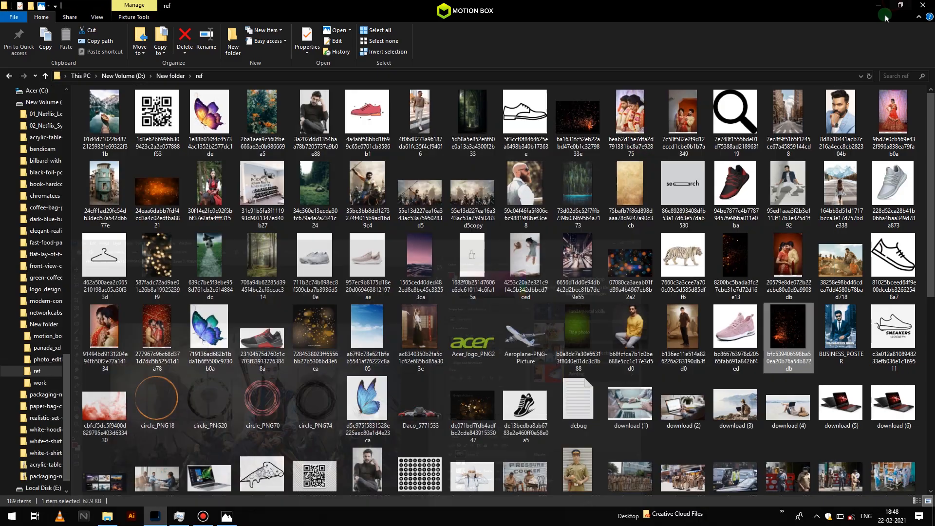
pyautogui.scroll(-3, 731, 321)
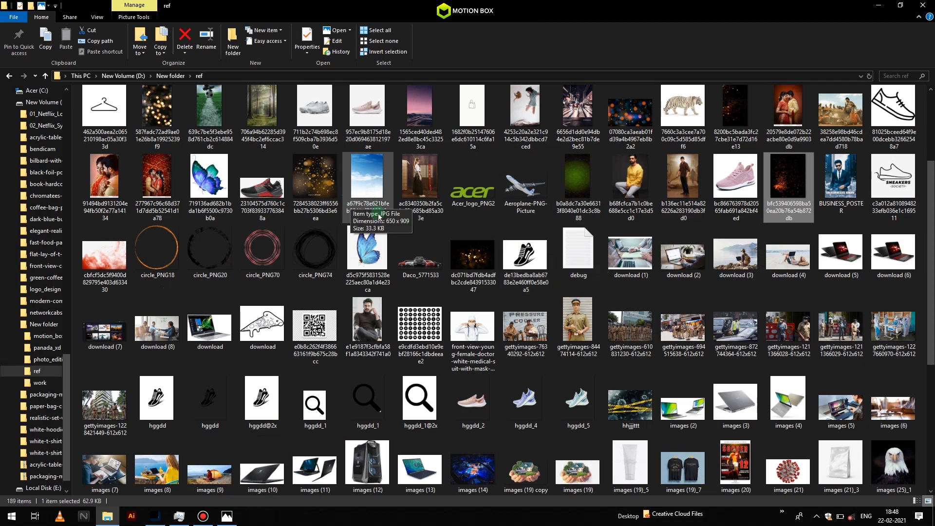
pyautogui.scroll(-4, 363, 206)
pyautogui.click(848, 340)
pyautogui.moveTo(848, 340); pyautogui.dragTo(497, 373)
pyautogui.moveTo(441, 375); pyautogui.dragTo(493, 468)
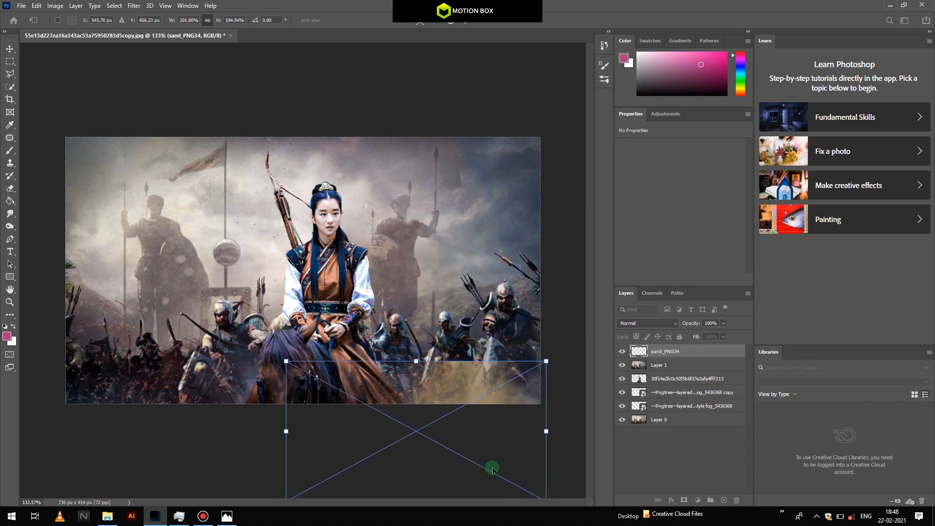
pyautogui.press('Return')
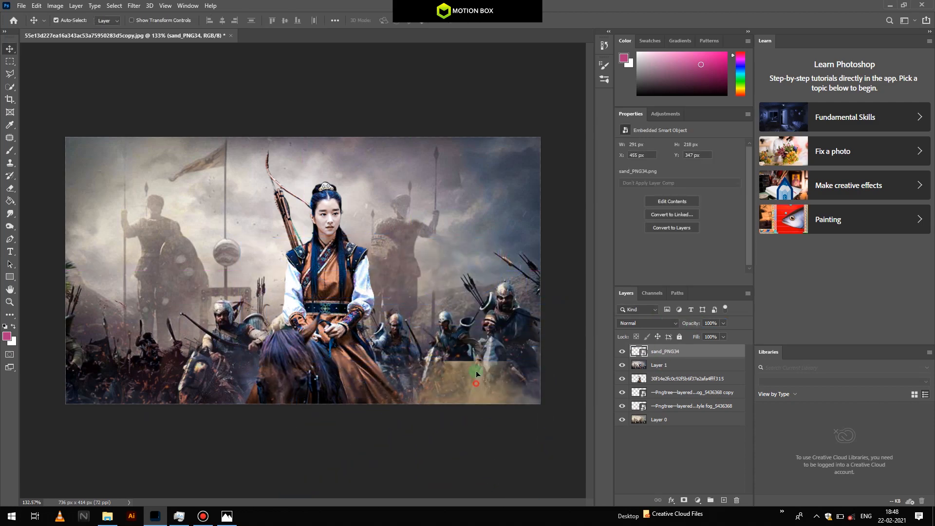
# - Move the sand slightly up, rasterize its layer, and erase its hard upper edge with an enlarged soft eraser
pyautogui.moveTo(477, 374); pyautogui.dragTo(477, 347)
pyautogui.press('e')
pyautogui.click(480, 358)
pyautogui.click(455, 198)
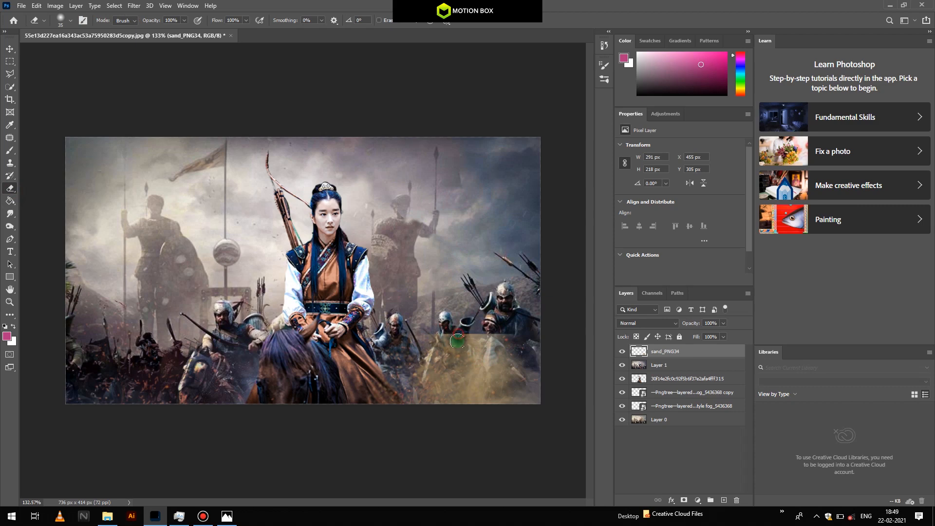
pyautogui.moveTo(468, 340); pyautogui.dragTo(453, 343)
pyautogui.press(']')
pyautogui.press(']')
pyautogui.press(']')
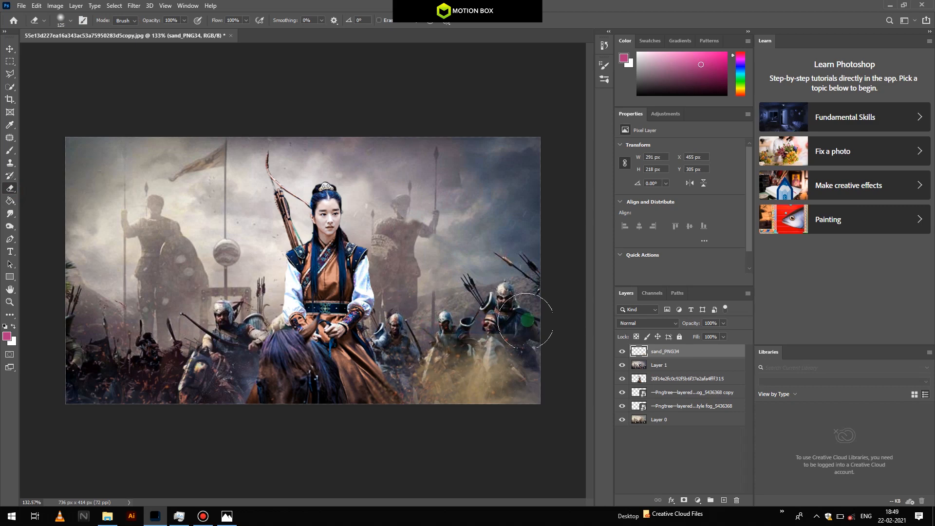
# - Set the sand layer's opacity to 40% and spread two copies of it across the bottom of the scene
pyautogui.moveTo(691, 324); pyautogui.dragTo(663, 324)
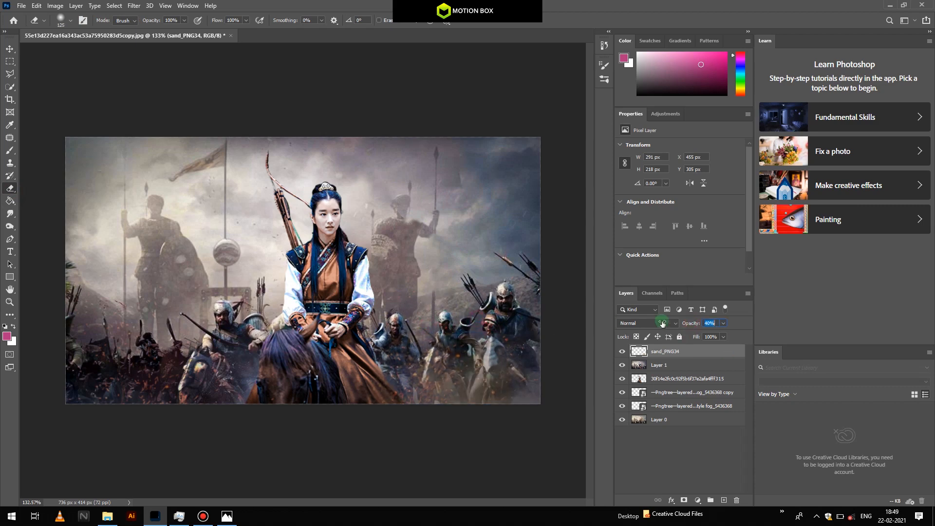
pyautogui.click(10, 49)
pyautogui.moveTo(434, 375); pyautogui.dragTo(165, 369)
pyautogui.click(351, 458)
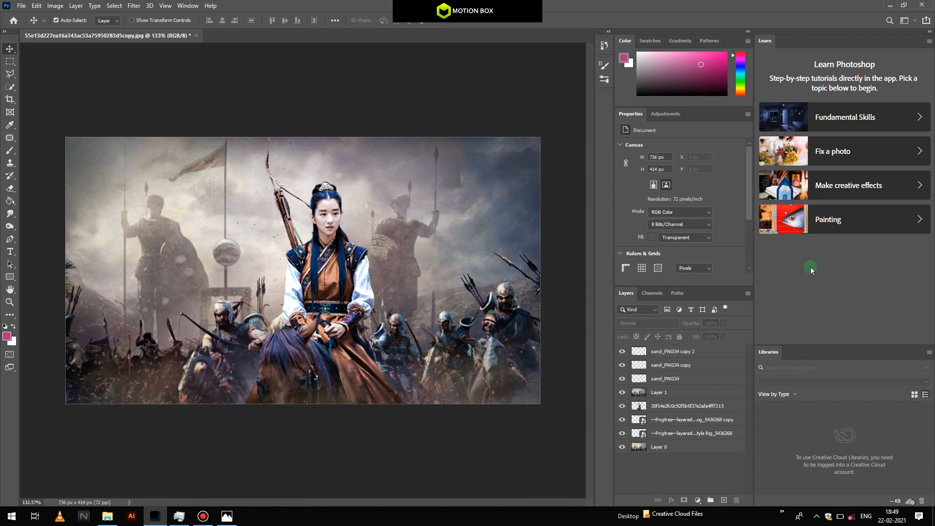
# - Reduce the opacity of all three sand layers together to 6%
pyautogui.click(673, 351)
pyautogui.keyDown('shift'); pyautogui.click(664, 378); pyautogui.keyUp('shift')
pyautogui.moveTo(691, 323); pyautogui.dragTo(677, 323)
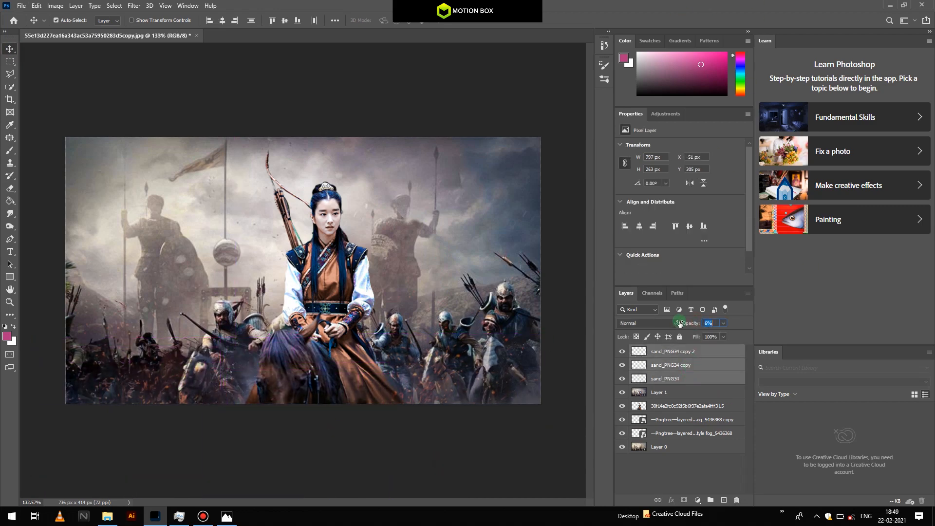
pyautogui.click(366, 115)
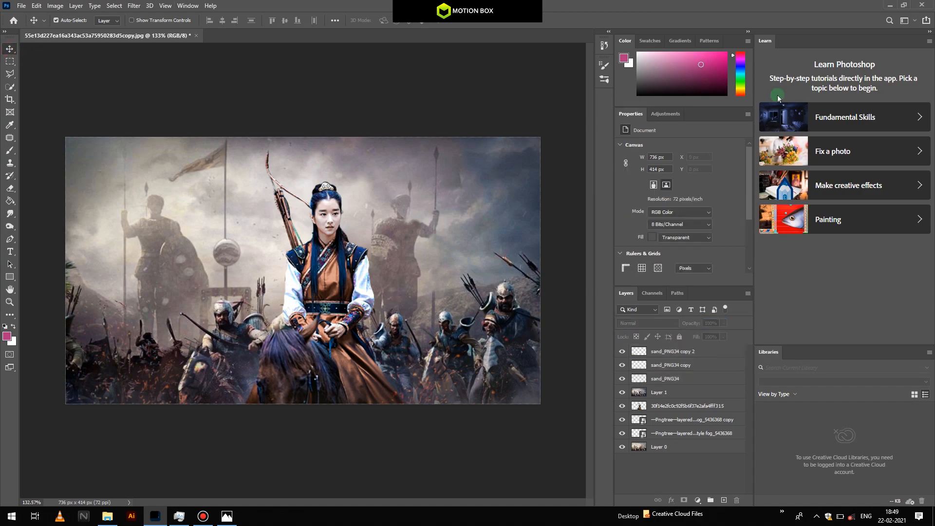
# - Bring the motion_6-01 logo image from the motion_box folder into the Photoshop battle scene
pyautogui.click(892, 8)
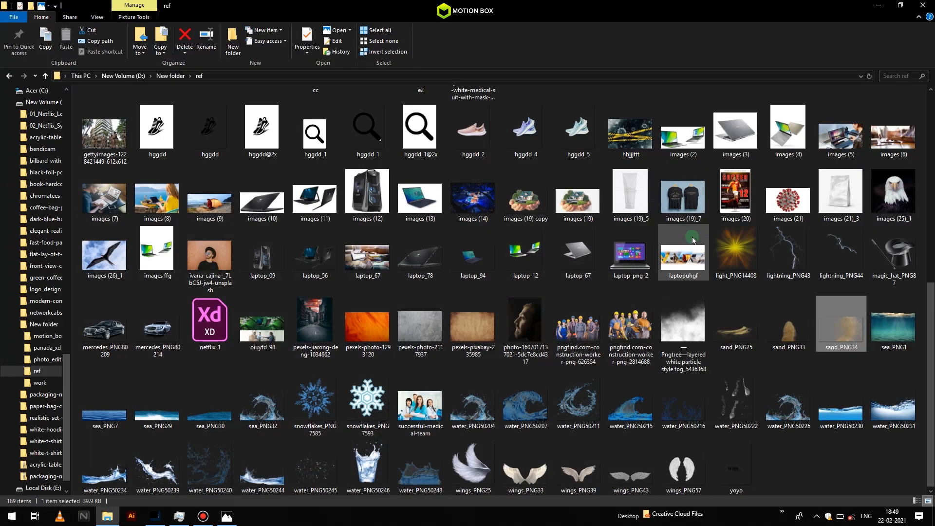
pyautogui.scroll(10, 744, 283)
pyautogui.click(9, 76)
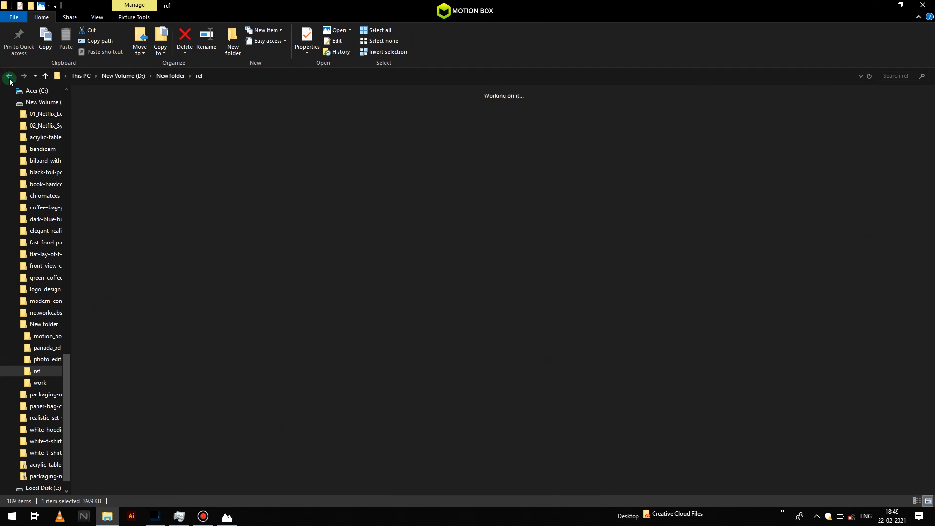
pyautogui.doubleClick(99, 120)
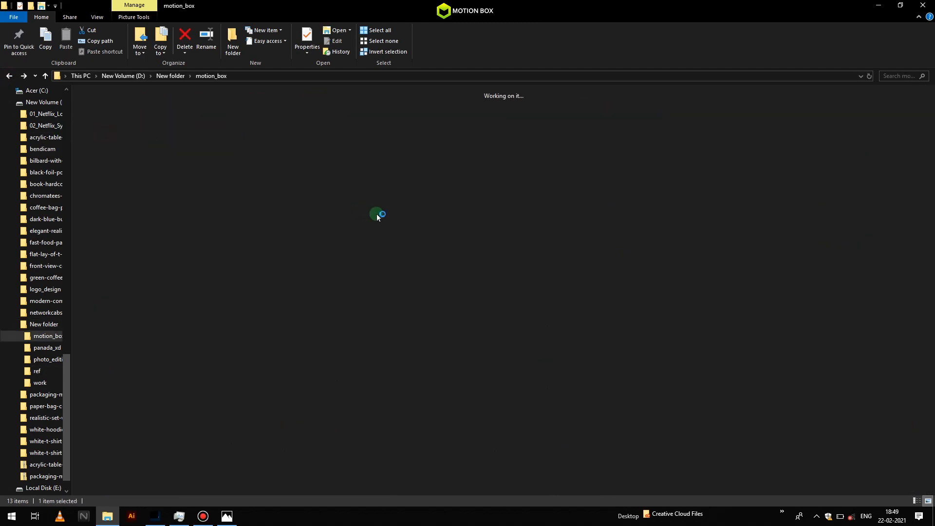
pyautogui.click(634, 210)
pyautogui.moveTo(635, 211); pyautogui.dragTo(293, 275)
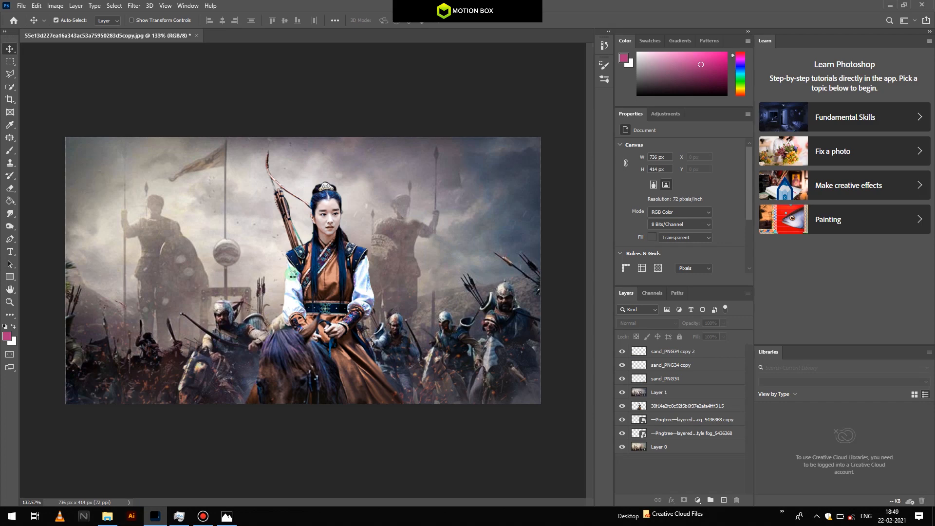
# - Scale the placed logo down to about 15% and position it in the upper-left corner of the scene
pyautogui.moveTo(395, 403); pyautogui.dragTo(347, 334)
pyautogui.moveTo(301, 258); pyautogui.dragTo(98, 156)
pyautogui.moveTo(133, 226); pyautogui.dragTo(109, 192)
pyautogui.moveTo(89, 158); pyautogui.dragTo(87, 149)
pyautogui.press('Return')
pyautogui.hotkey('ctrl', 't')
pyautogui.moveTo(107, 182); pyautogui.dragTo(113, 192)
pyautogui.moveTo(91, 152); pyautogui.dragTo(89, 155)
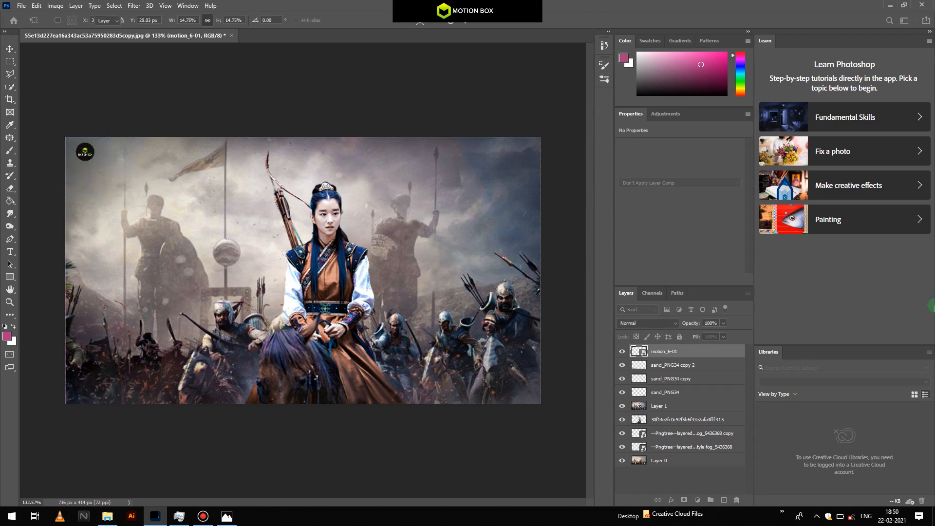
pyautogui.press('Return')
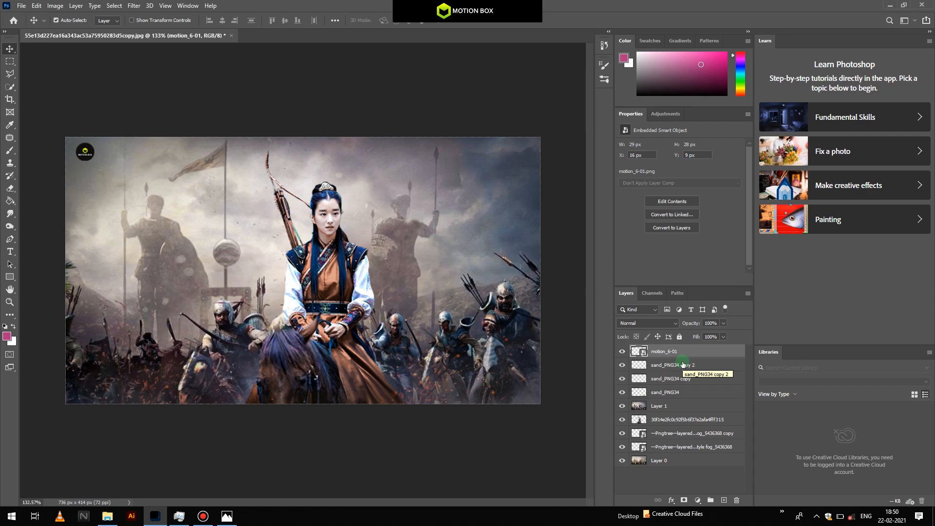
# - Add a new layer above the logo, undo a test brush dab, and set the foreground colour to orange (#ffae00)
pyautogui.press('b')
pyautogui.click(724, 500)
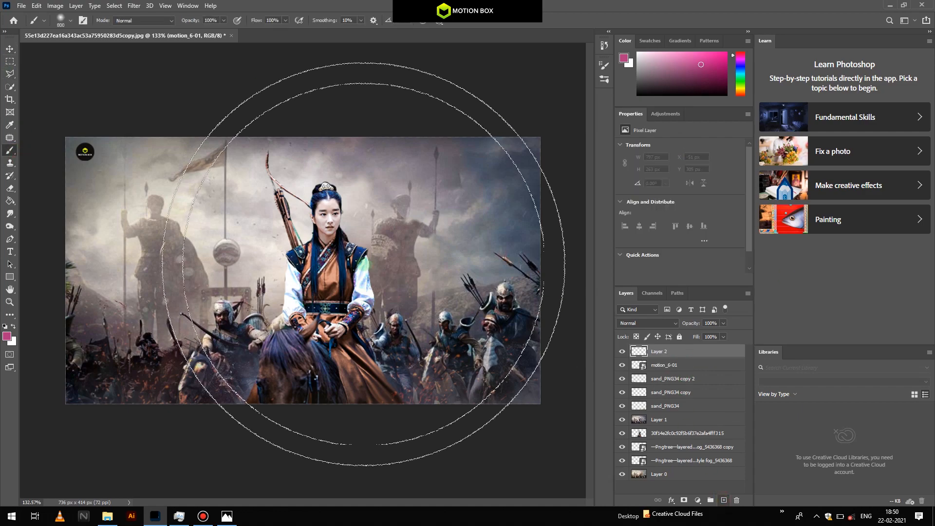
pyautogui.click(302, 245)
pyautogui.hotkey('ctrl', 'z')
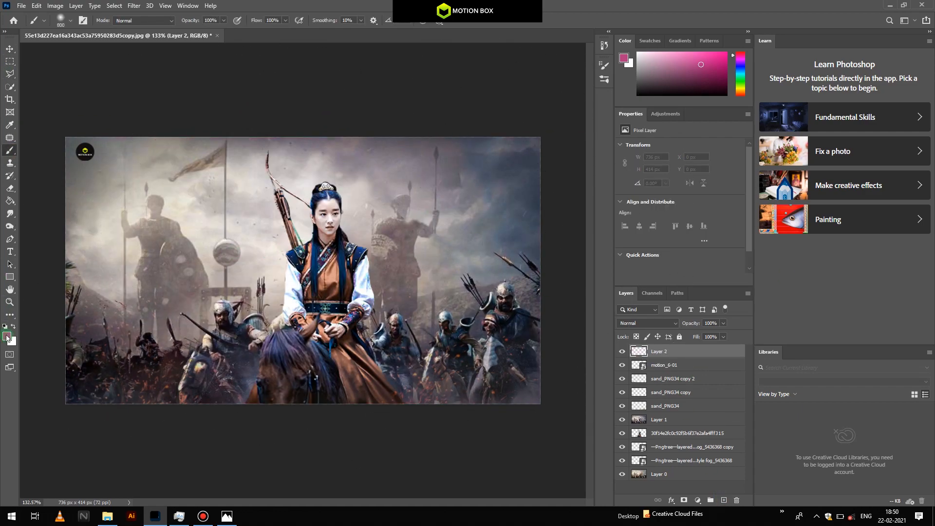
pyautogui.click(6, 336)
pyautogui.click(565, 346)
pyautogui.moveTo(547, 240); pyautogui.dragTo(557, 229)
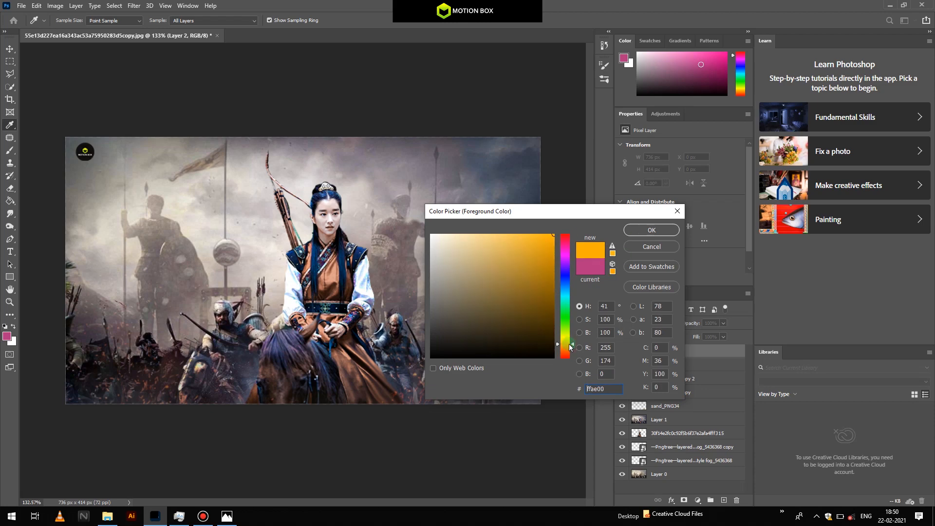
pyautogui.click(651, 230)
# - Paint a large 800 px soft orange glow over the woman and set the glow layer's blend mode to Screen
pyautogui.click(313, 331)
pyautogui.click(662, 323)
pyautogui.click(658, 346)
pyautogui.press('v')
pyautogui.moveTo(379, 276)
pyautogui.mouseDown()
pyautogui.moveTo(380, 450)
pyautogui.moveTo(379, 276)
pyautogui.mouseUp()
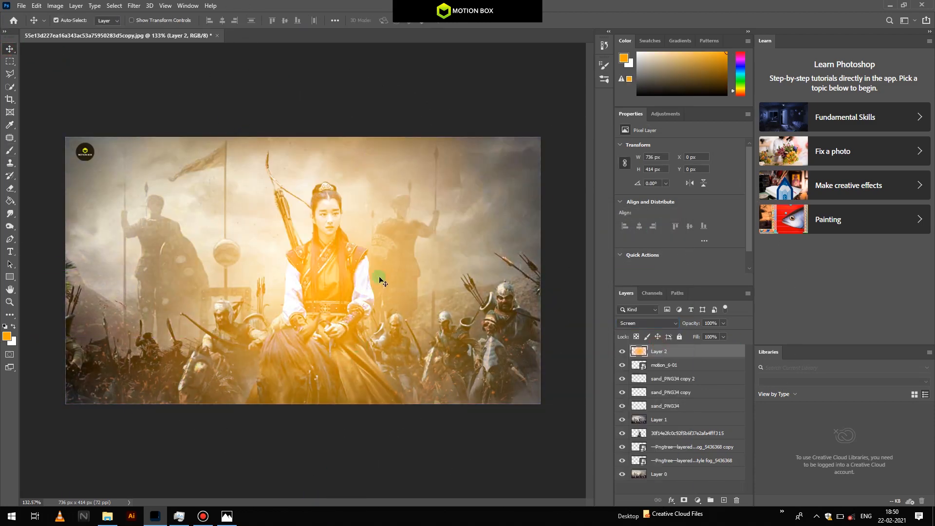
pyautogui.scroll(-2, 379, 276)
pyautogui.moveTo(359, 213)
pyautogui.mouseDown()
pyautogui.moveTo(375, 265)
pyautogui.moveTo(342, 390)
pyautogui.moveTo(355, 363)
pyautogui.moveTo(354, 204)
pyautogui.mouseUp()
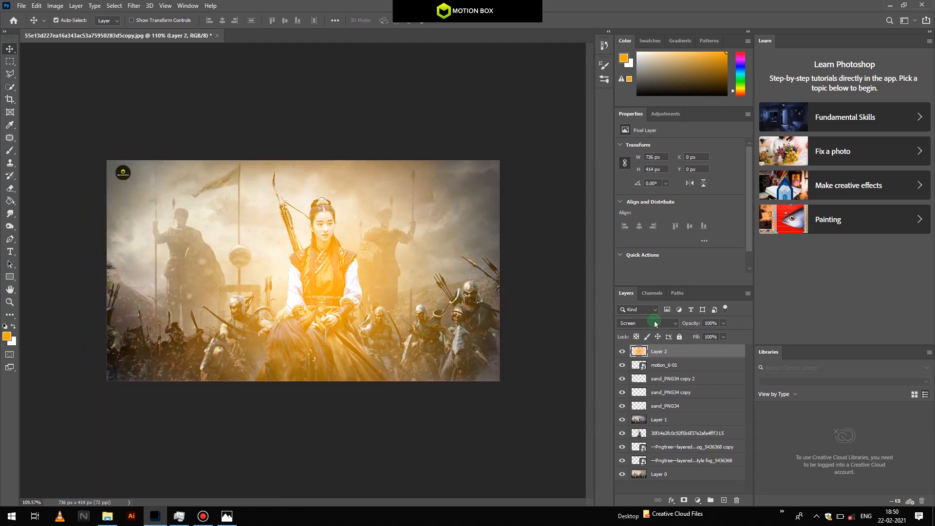
# - Try Soft Light blending at 34% opacity on the orange glow layer, and delete that layer
pyautogui.click(655, 323)
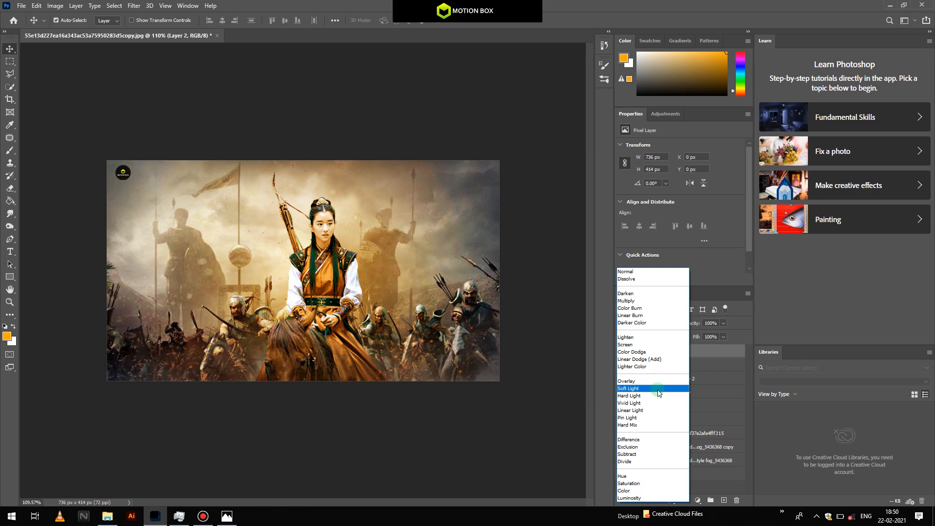
pyautogui.click(662, 389)
pyautogui.press('Return')
pyautogui.hotkey('ctrl', 't')
pyautogui.moveTo(339, 284); pyautogui.dragTo(385, 284)
pyautogui.moveTo(375, 357); pyautogui.dragTo(385, 262)
pyautogui.press('Return')
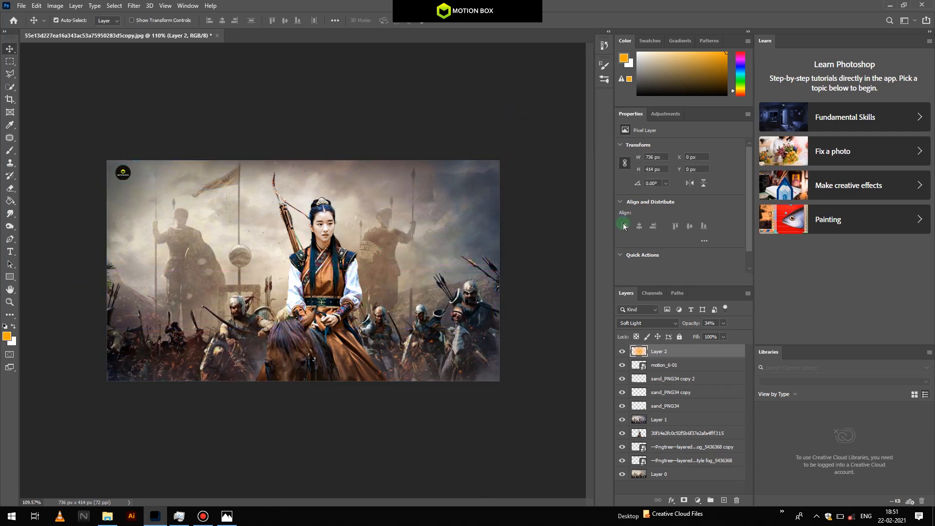
pyautogui.press('Delete')
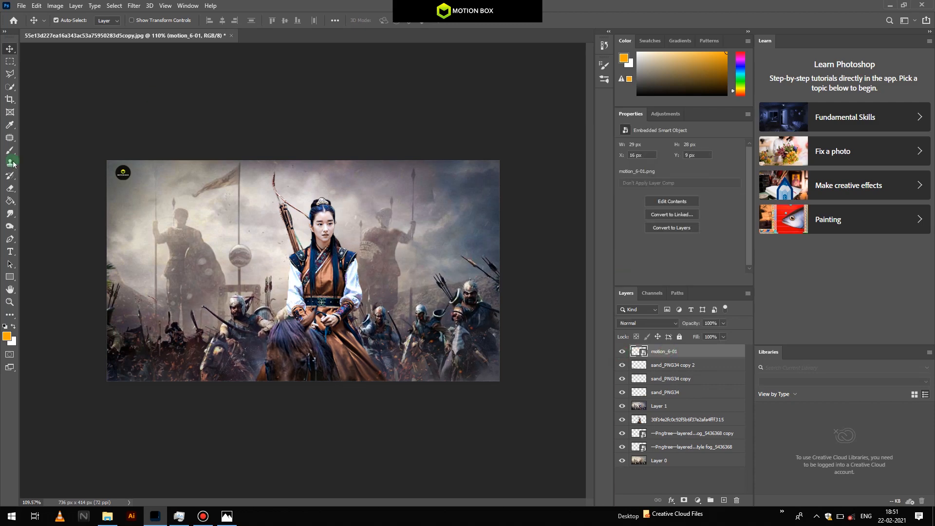
# - Add a new layer and paint one soft 400 px orange brush dab in the sky beside the woman's quiver
pyautogui.click(8, 151)
pyautogui.click(723, 499)
pyautogui.press('[')
pyautogui.press('[')
pyautogui.press('[')
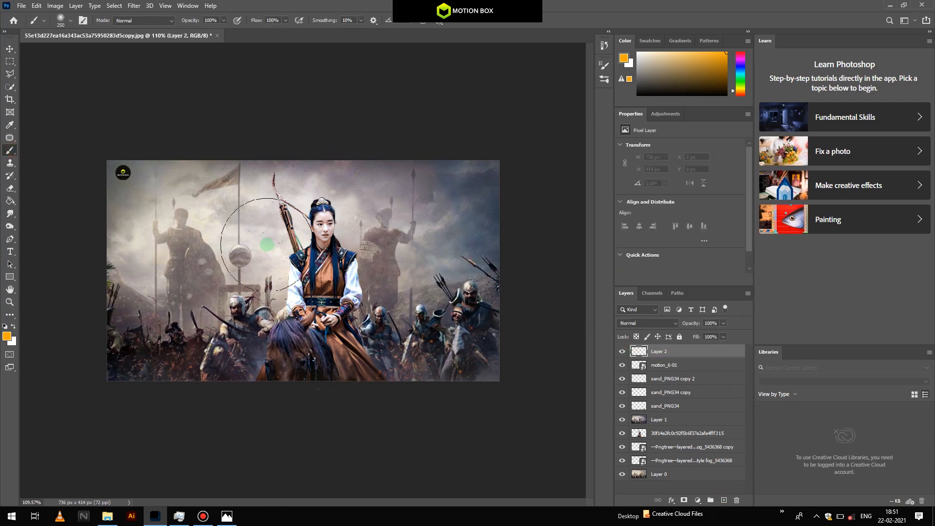
pyautogui.click(255, 192)
# - Set the orange glow layer's blend mode to Screen and its opacity to 55%
pyautogui.click(648, 323)
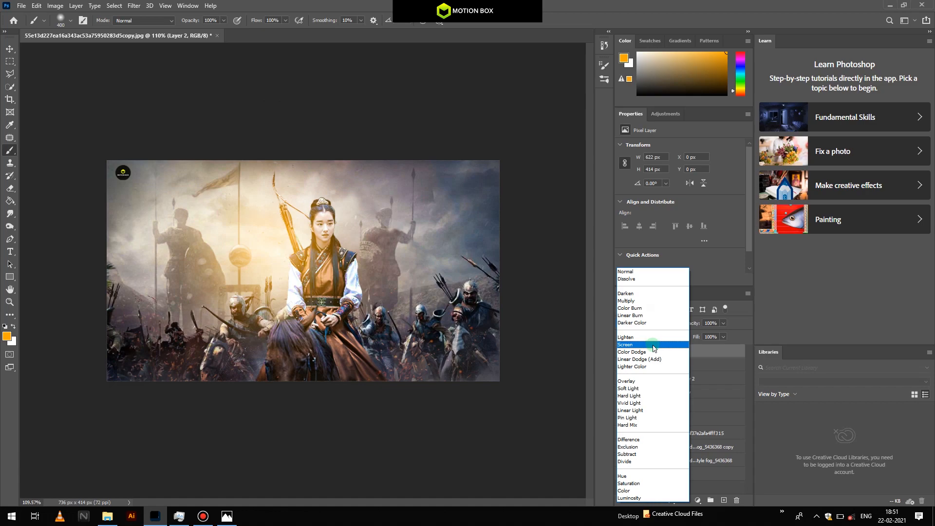
pyautogui.click(654, 345)
pyautogui.moveTo(674, 321); pyautogui.dragTo(674, 322)
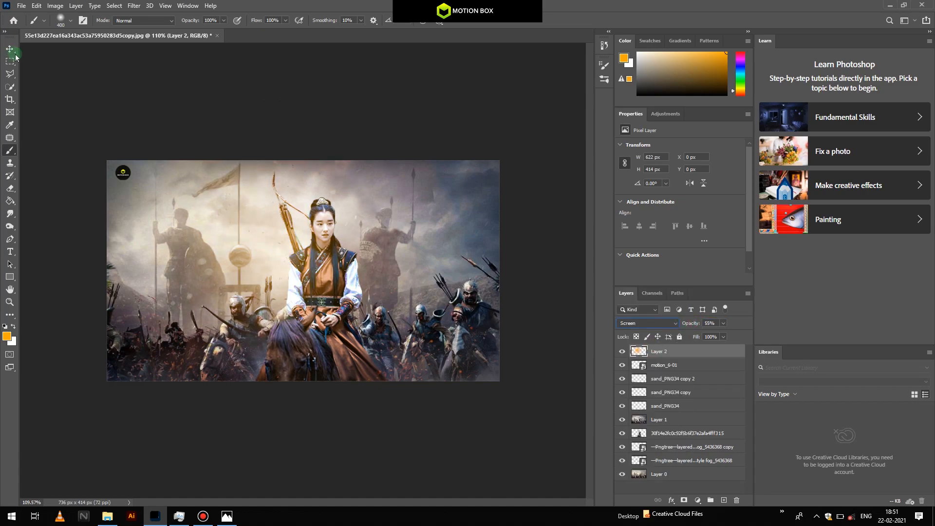